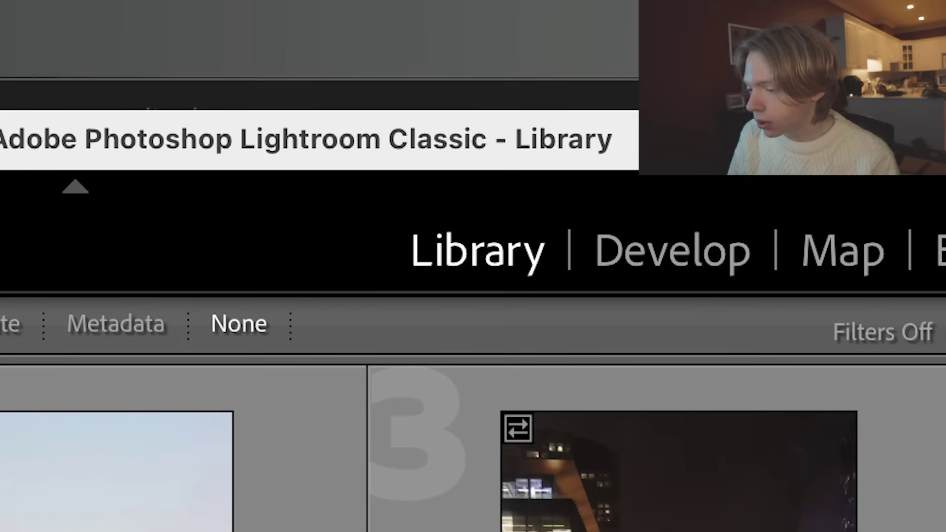
Open the mountain lake photo in the Develop module's Basic settings and neutralize its white balance by sampling the pale sky
key("d")
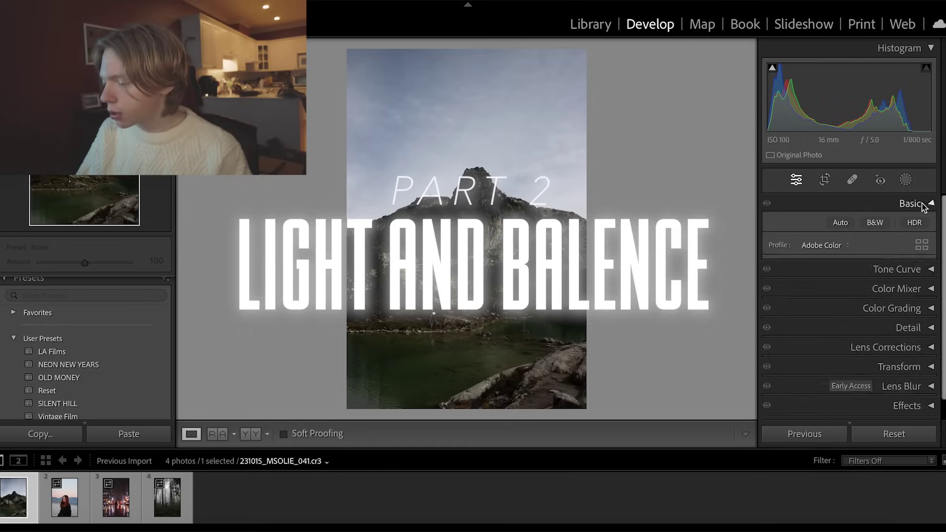
left_click(927, 204)
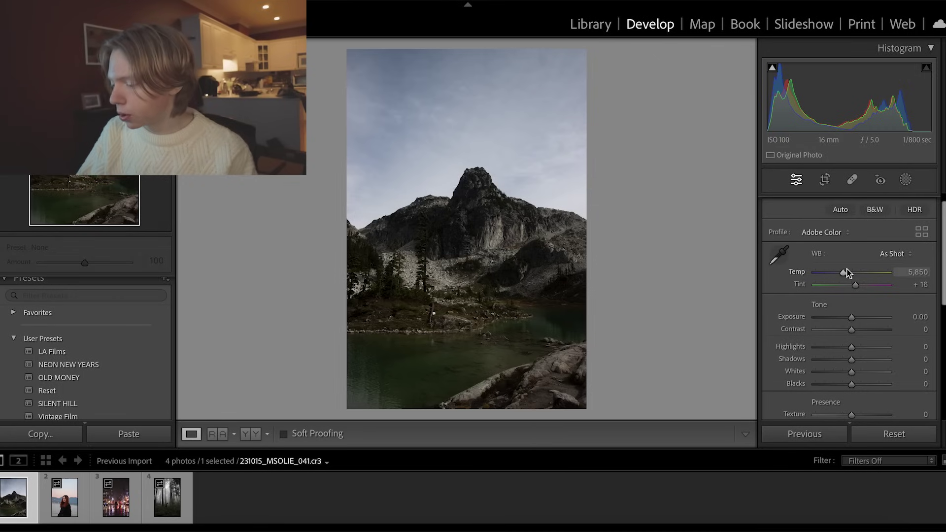
mouse_move(868, 271)
left_mouse_down()
mouse_move(834, 272)
mouse_move(823, 286)
mouse_move(882, 286)
mouse_move(862, 284)
left_mouse_up()
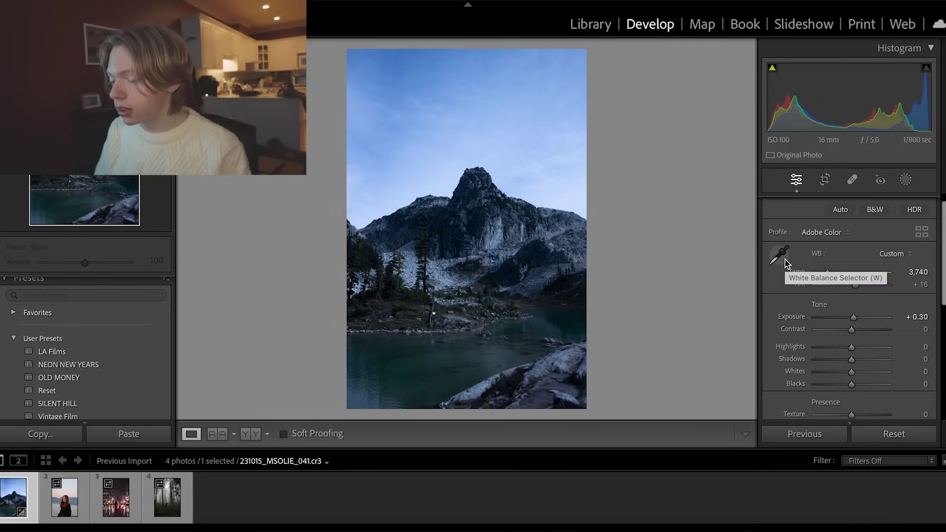
left_click(782, 260)
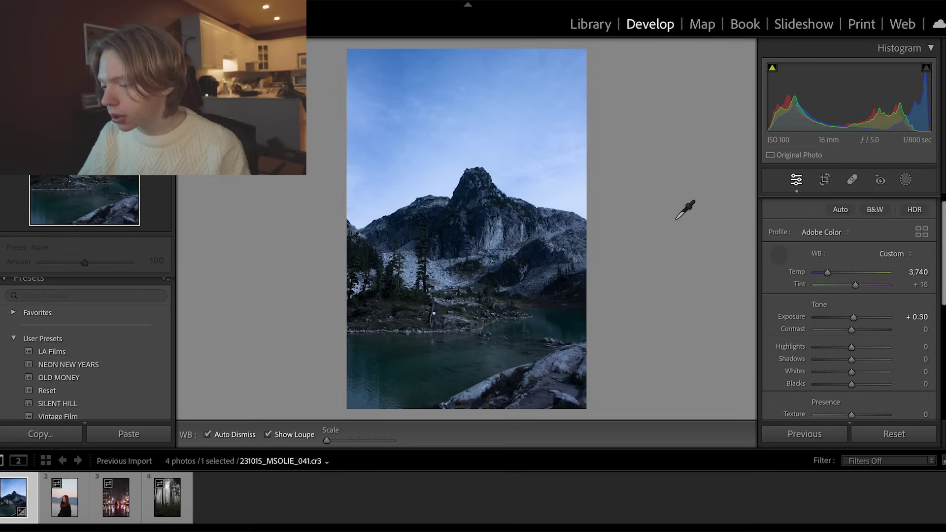
left_click(516, 179)
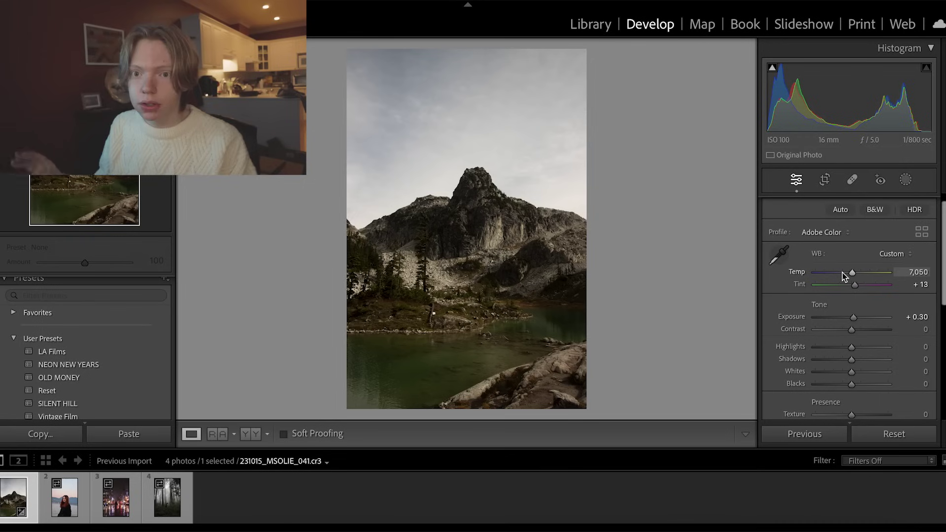
Return the mountain photo's temperature to 5,850 and raise its exposure to about +1.10
left_click_drag(851, 310, 855, 310)
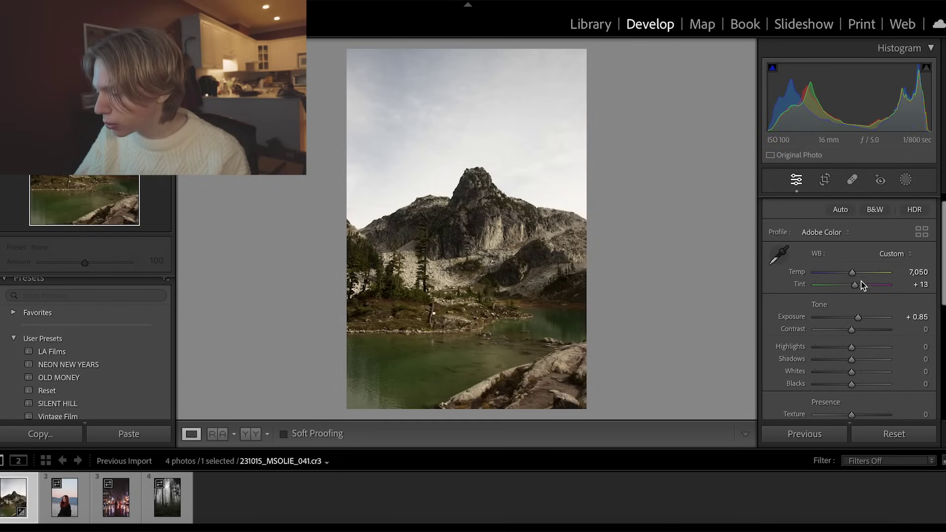
left_click_drag(862, 274, 872, 277)
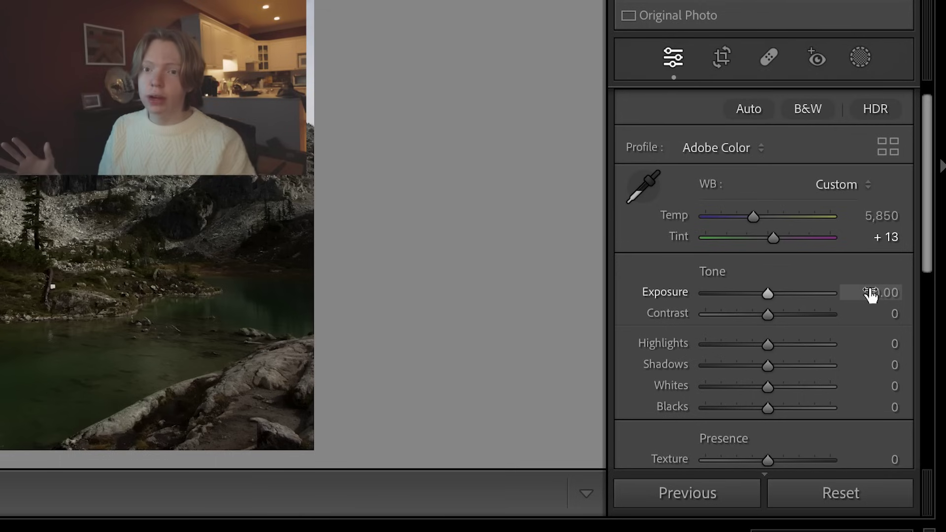
key("ctrl+z")
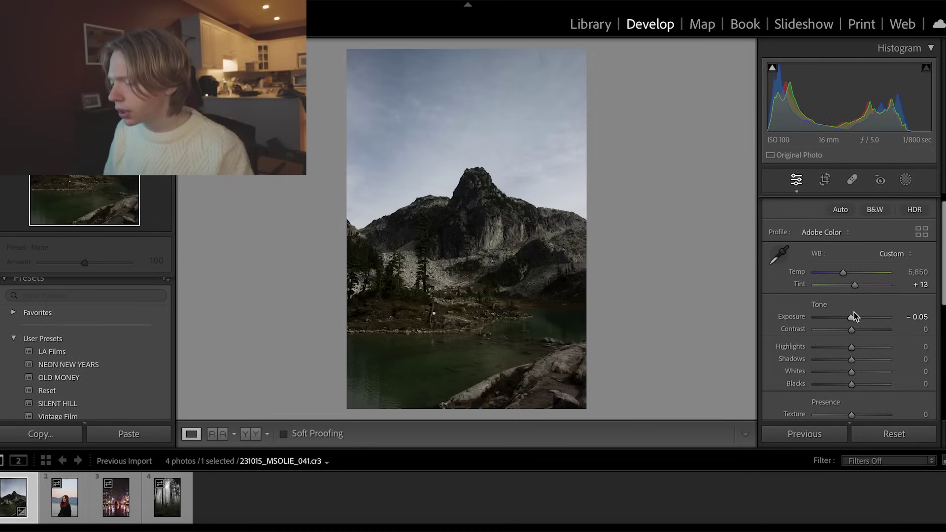
left_click_drag(854, 313, 861, 331)
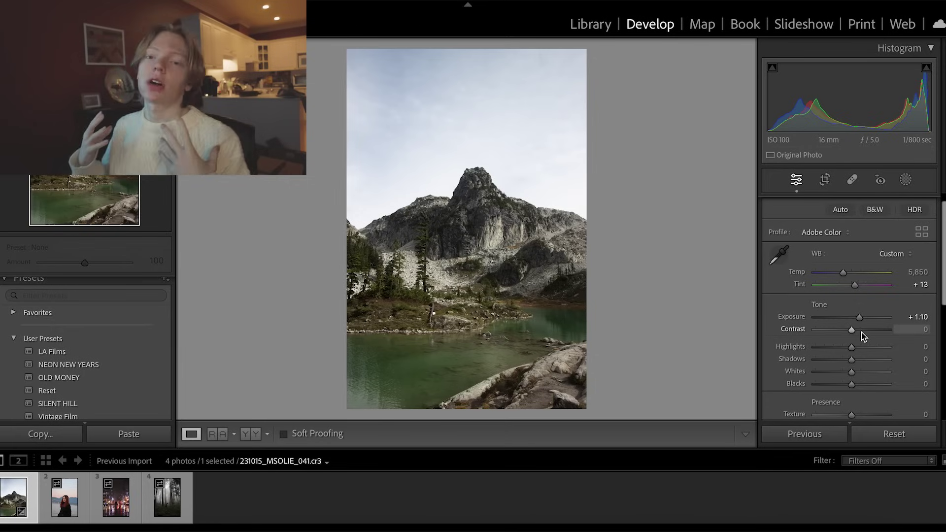
Test the contrast at -100 and settle it at about +6
left_click_drag(852, 330, 853, 336)
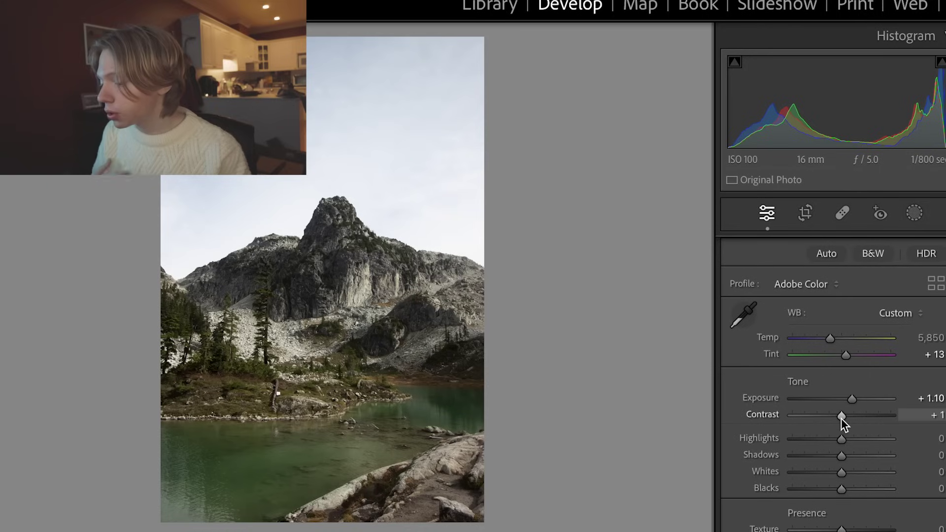
left_click_drag(835, 417, 789, 413)
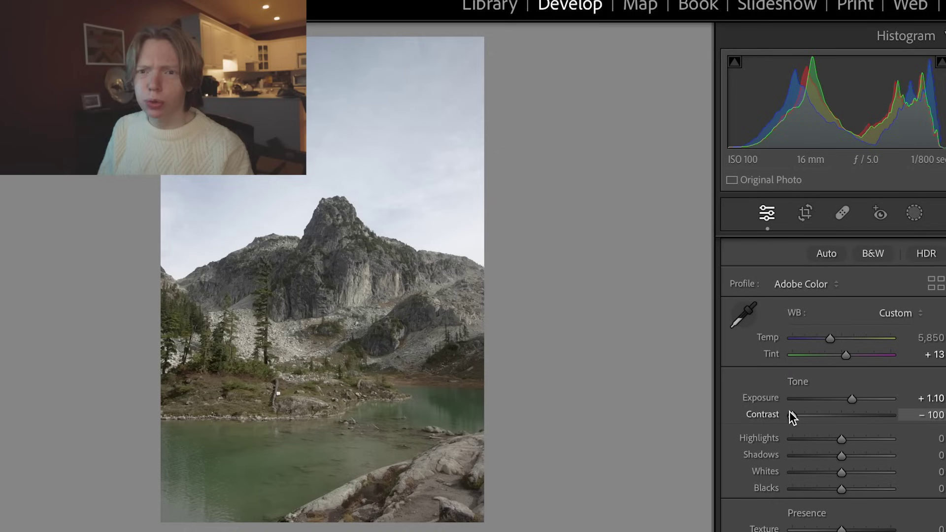
left_click_drag(794, 415, 846, 414)
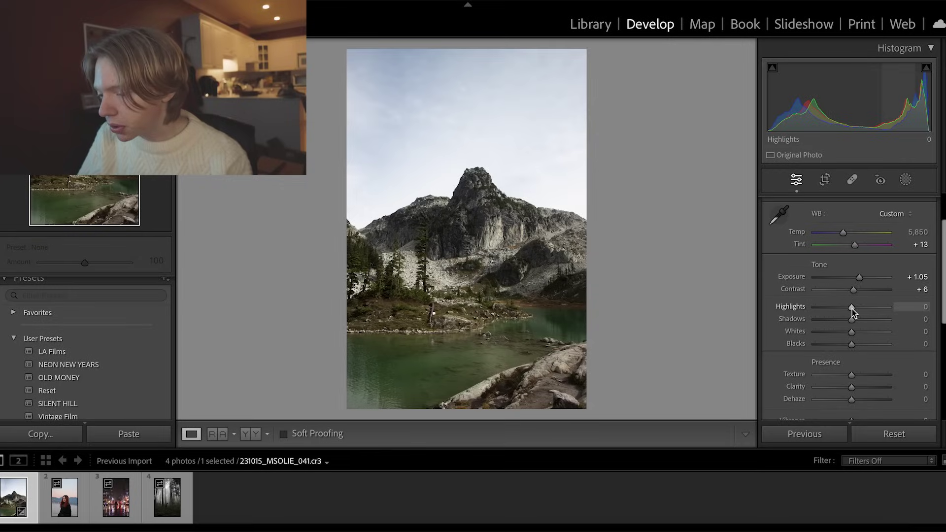
Lower the highlights to -100 and lift the shadows to about +76
left_click_drag(777, 338, 733, 339)
left_click_drag(827, 312, 882, 312)
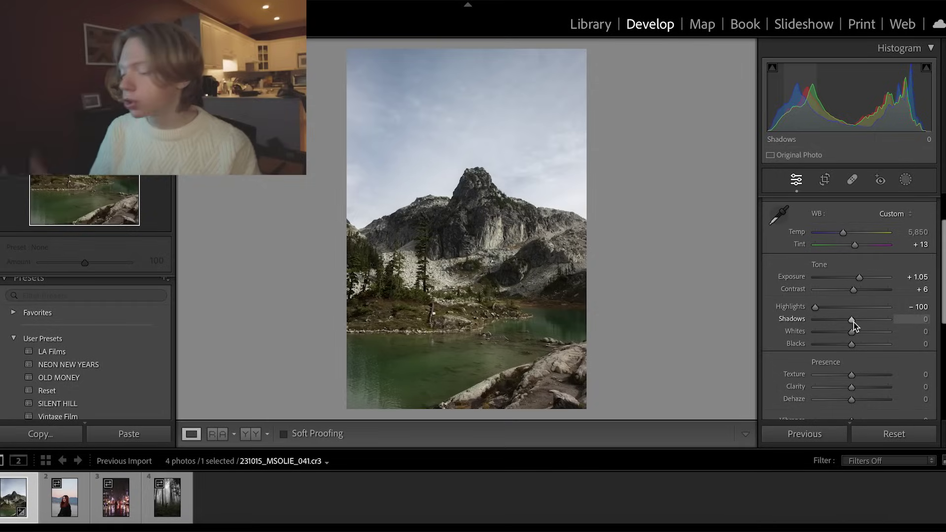
left_click_drag(853, 322, 881, 320)
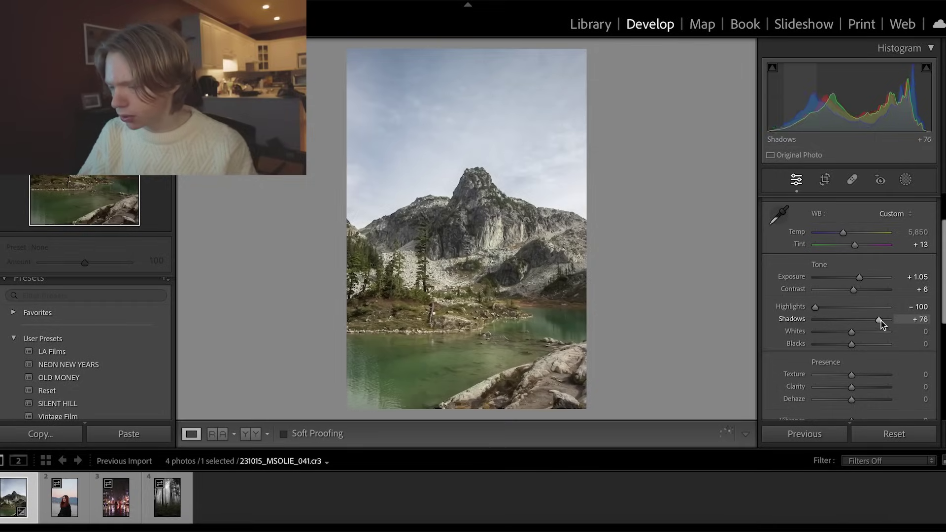
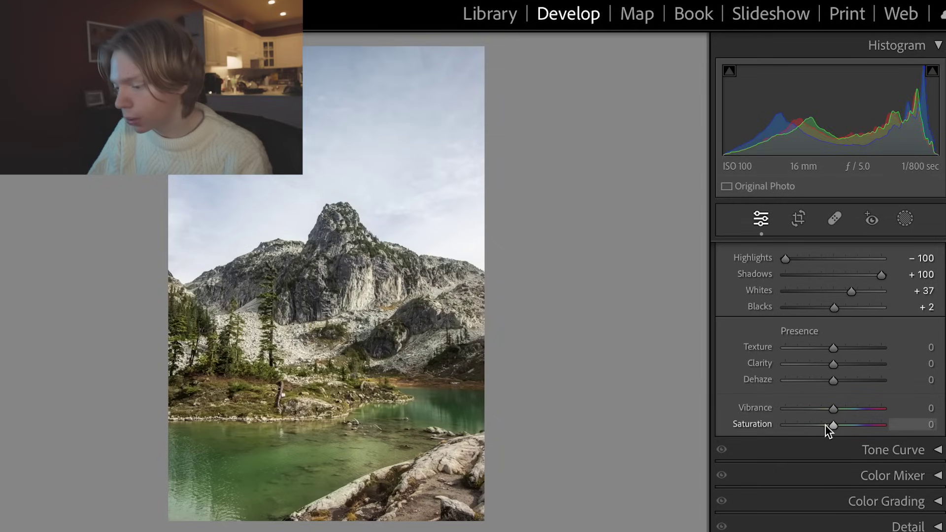
Try lowering the saturation and vibrance to -100 each, and restore both to 0
left_click_drag(848, 337, 596, 399)
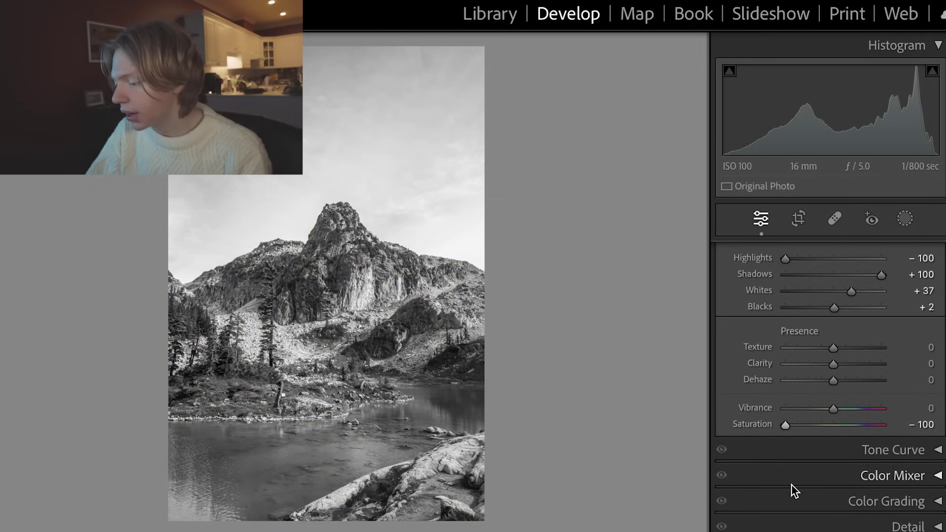
left_click_drag(838, 401, 842, 411)
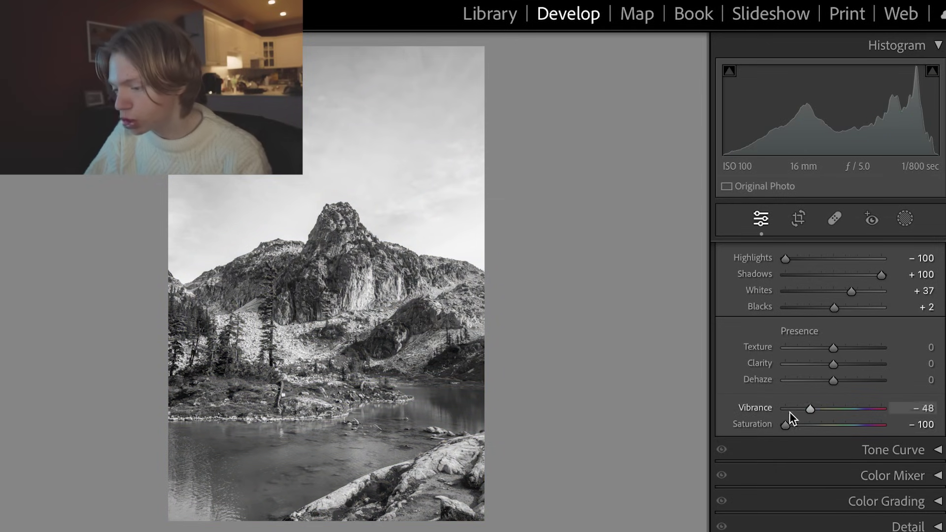
key("ctrl+z")
double_click(755, 422)
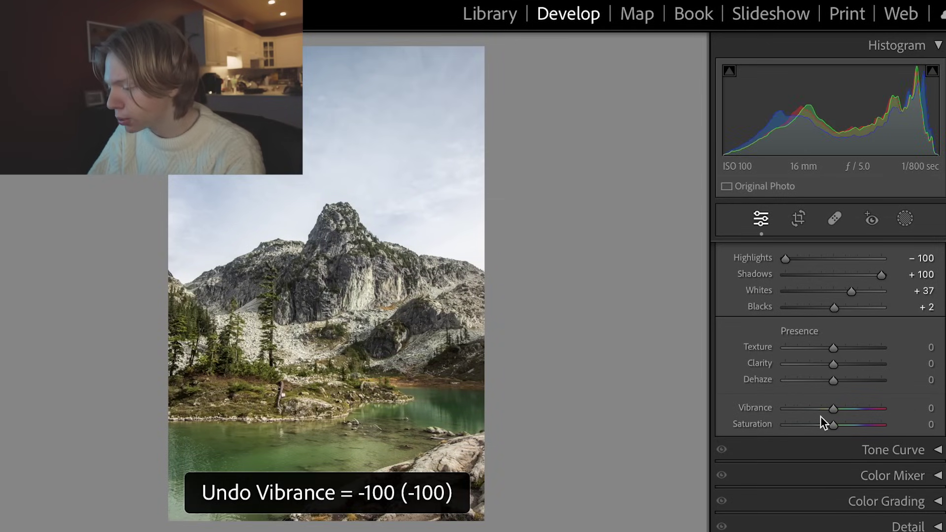
Lower the vibrance to -100 for comparison and raise the saturation of the mountain photo
left_click_drag(832, 410, 766, 416)
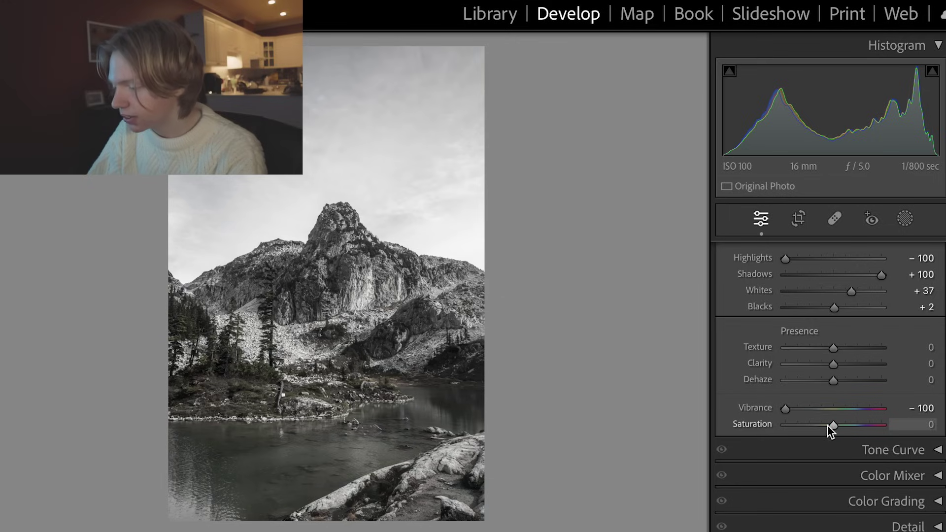
left_click_drag(831, 426, 915, 430)
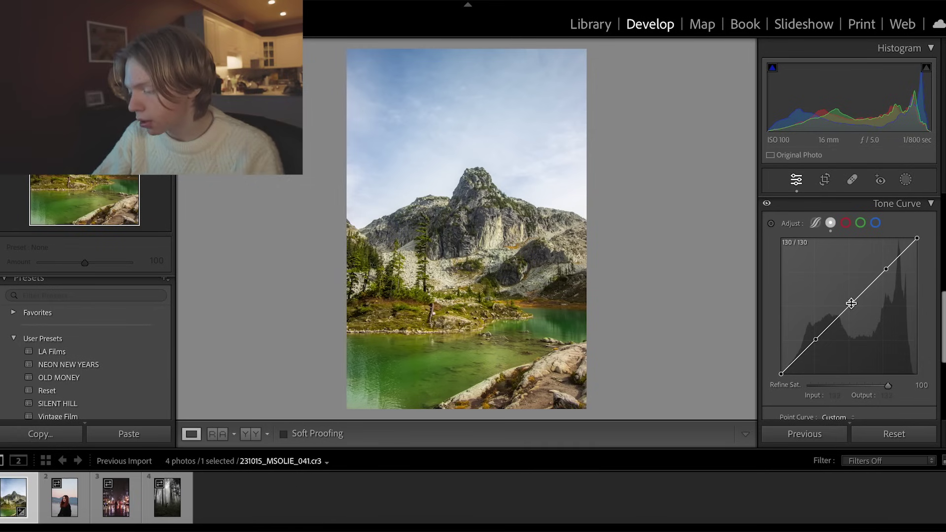
Try pulling the tone curve's middle point down to input 193, output 0, and undo the change
key("ctrl+z")
left_click_drag(849, 306, 884, 374)
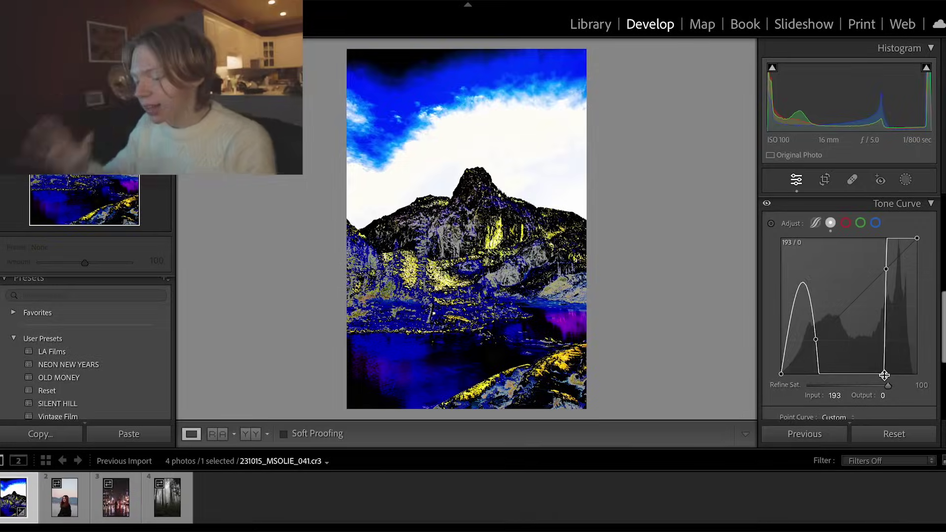
key("ctrl+z")
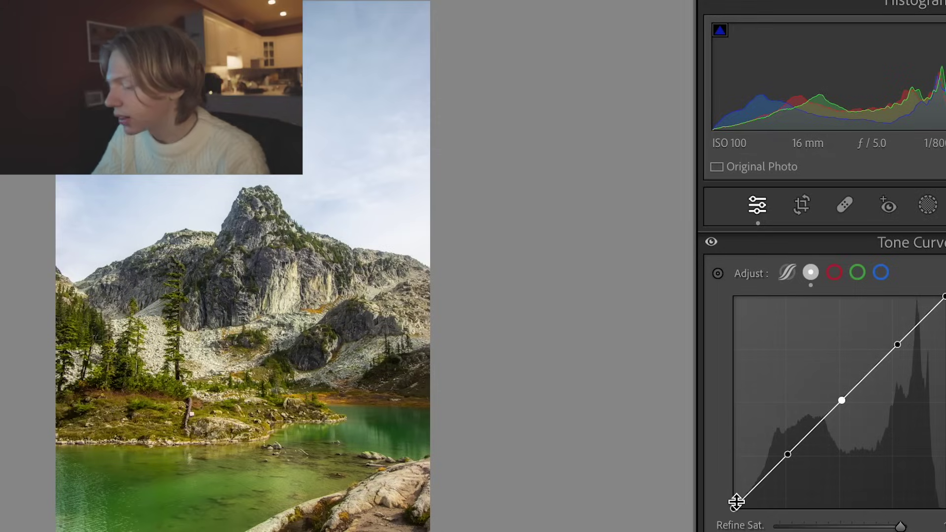
Lift the point curve's black point slightly for faded shadows, adjust its white end, and add an upper point on the red channel curve
mouse_move(733, 506)
left_mouse_down()
mouse_move(732, 480)
mouse_move(732, 489)
left_mouse_up()
scroll(941, 291, "up", 1)
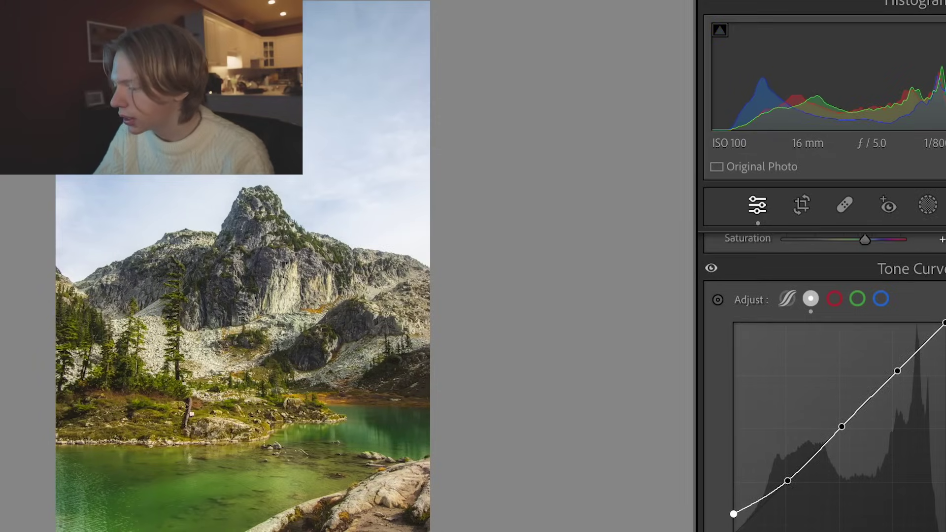
mouse_move(943, 319)
left_mouse_down()
mouse_move(941, 335)
mouse_move(943, 319)
left_mouse_up()
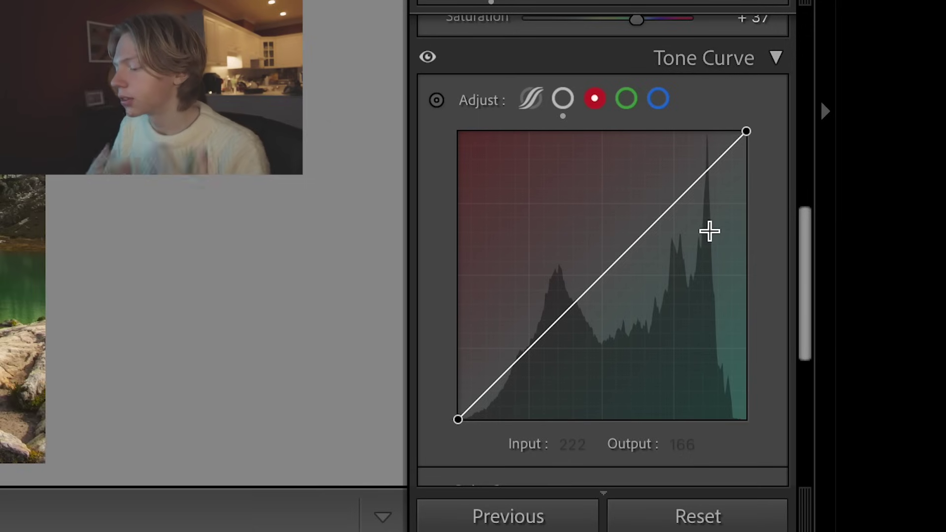
left_click(676, 202)
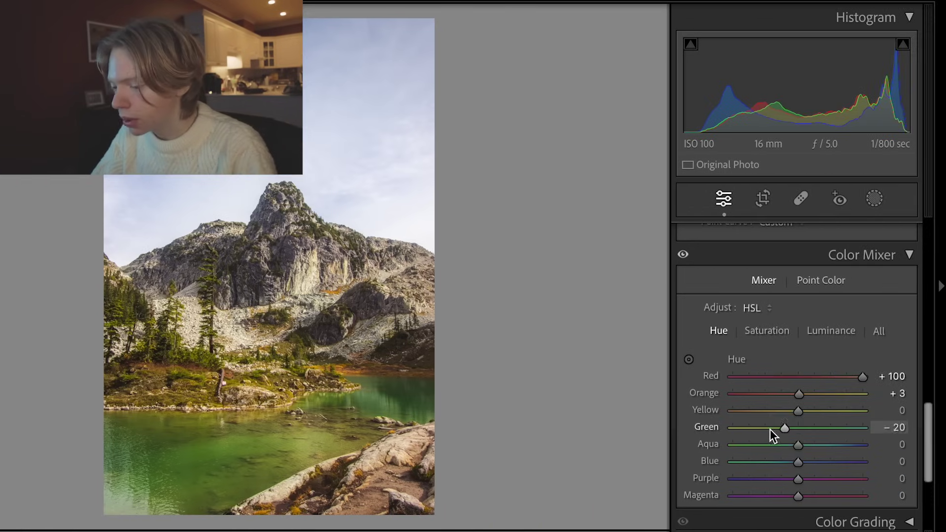
Shift the green hue to -100 and increase the yellow saturation in the Color Mixer
left_click_drag(769, 430, 712, 425)
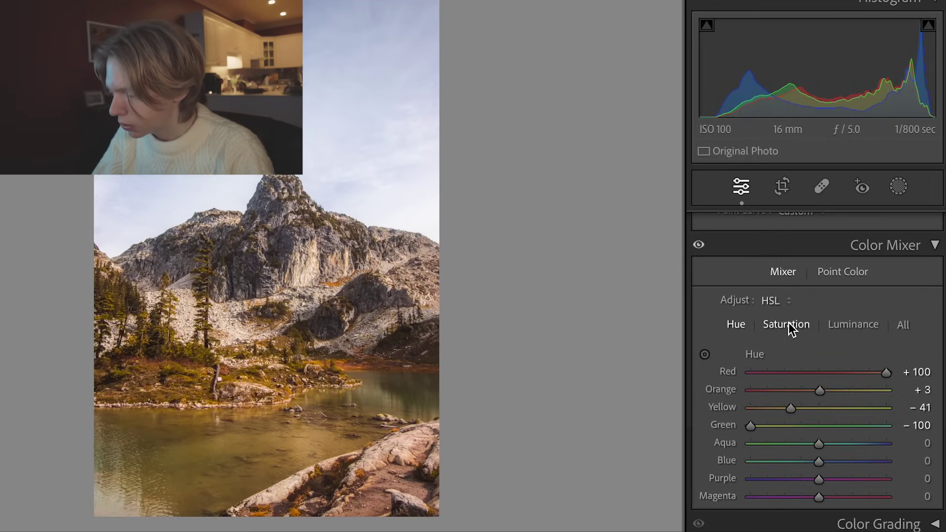
left_click(766, 331)
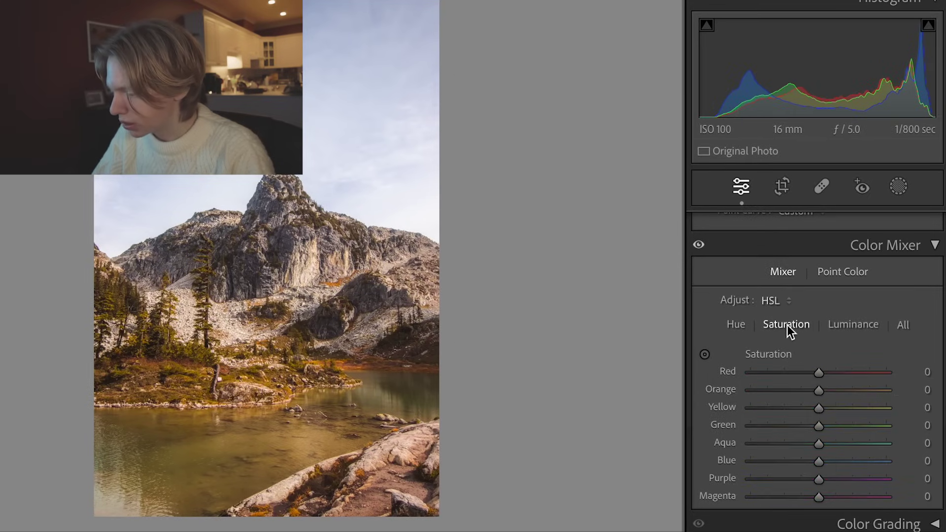
left_click_drag(820, 408, 860, 407)
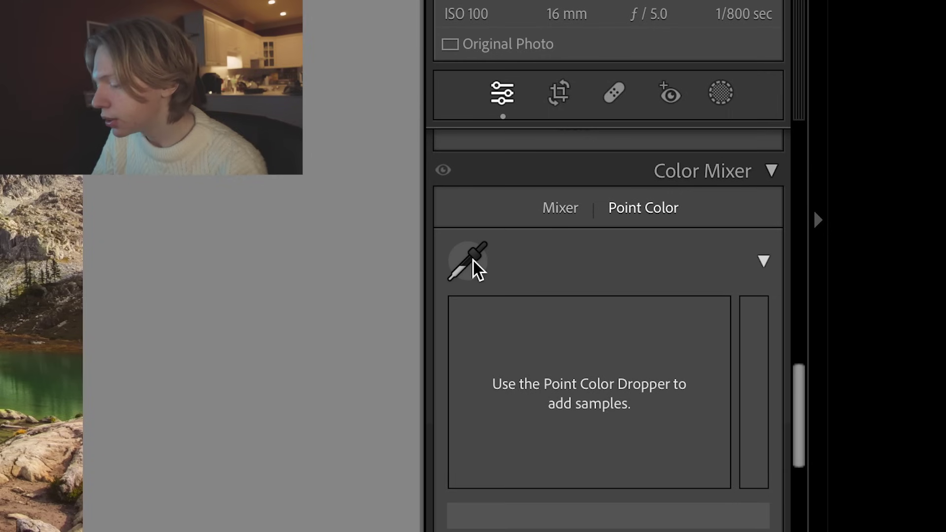
Sample the blue of the sky with Point Color, shift its hue to -100 and adjust its saturation
left_click(550, 175)
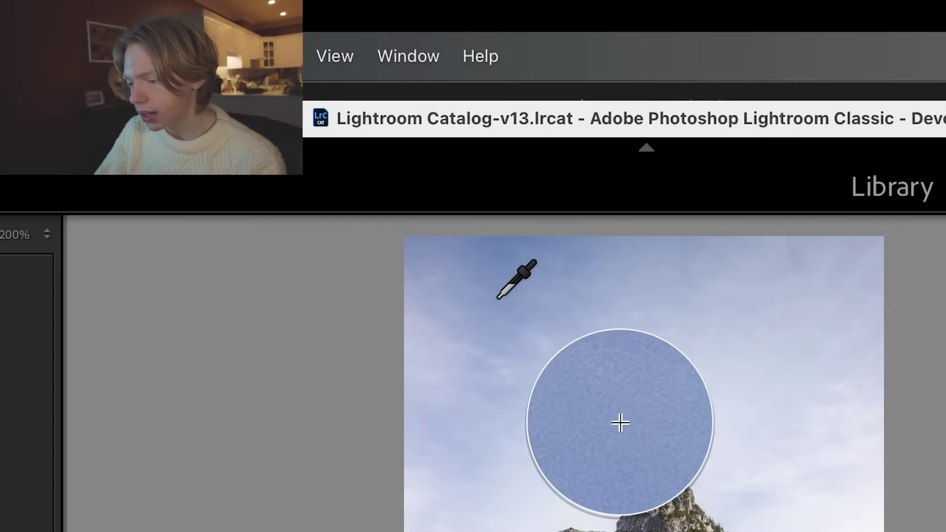
left_click(394, 82)
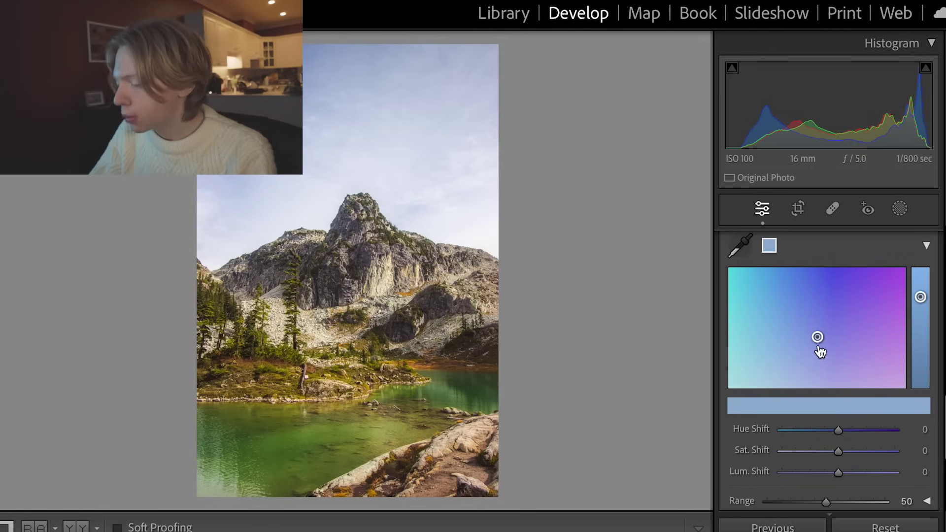
left_click_drag(817, 341, 781, 347)
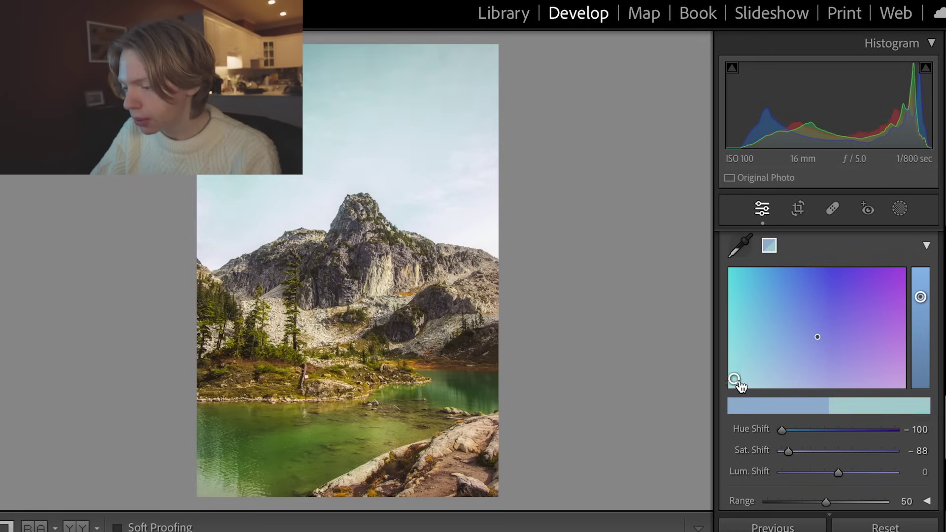
left_click_drag(808, 454, 893, 449)
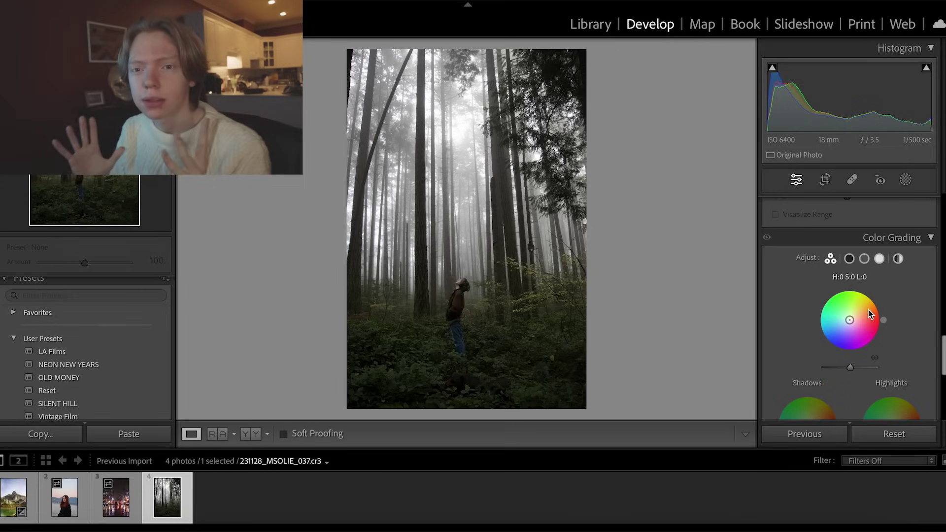
scroll(868, 309, "down", 2)
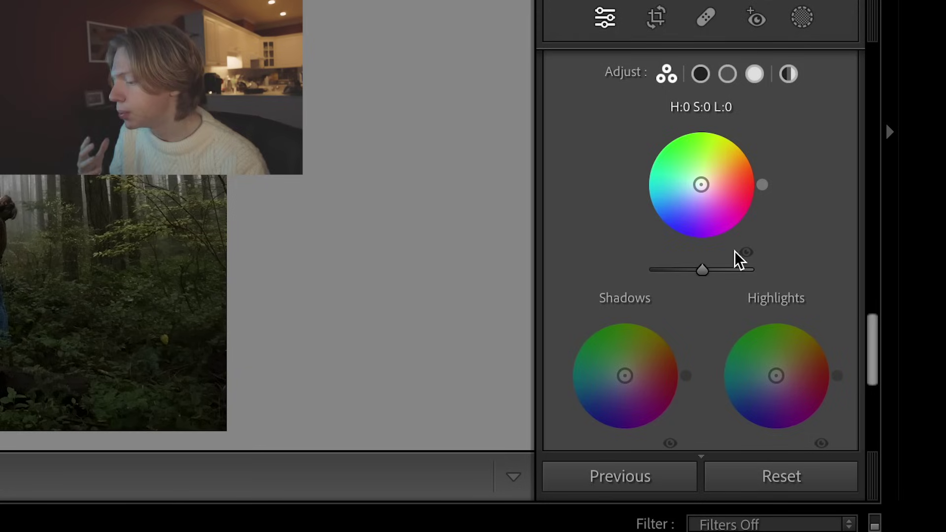
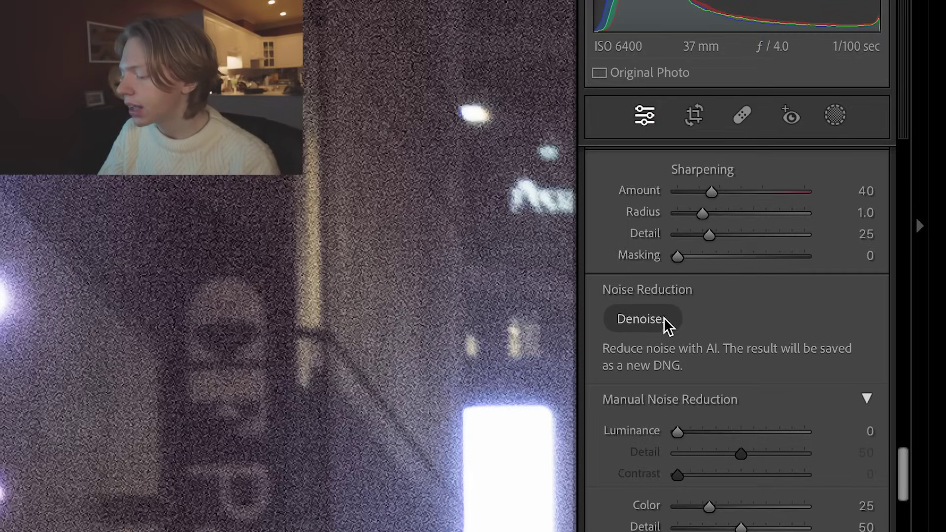
Enhance the night street photo with AI Denoise at amount 48, stacking the resulting DNG with the original
left_click(662, 318)
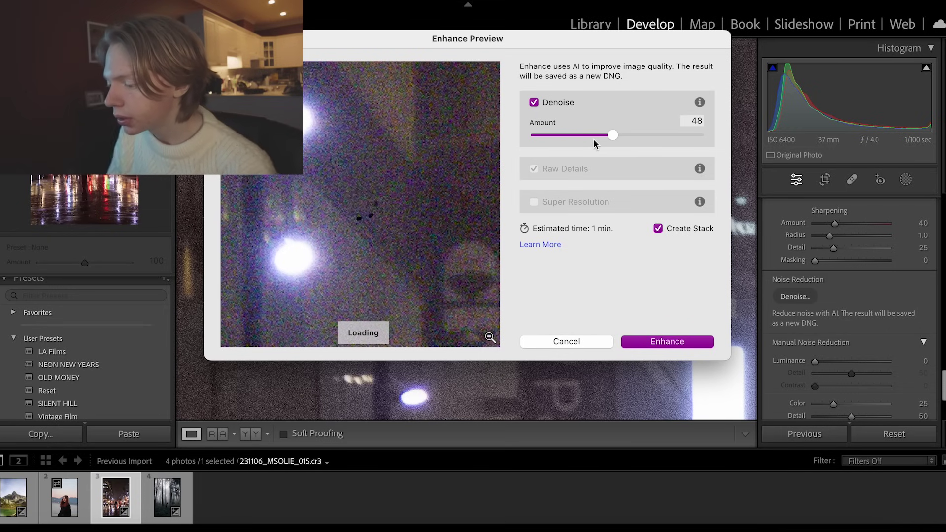
left_click(672, 343)
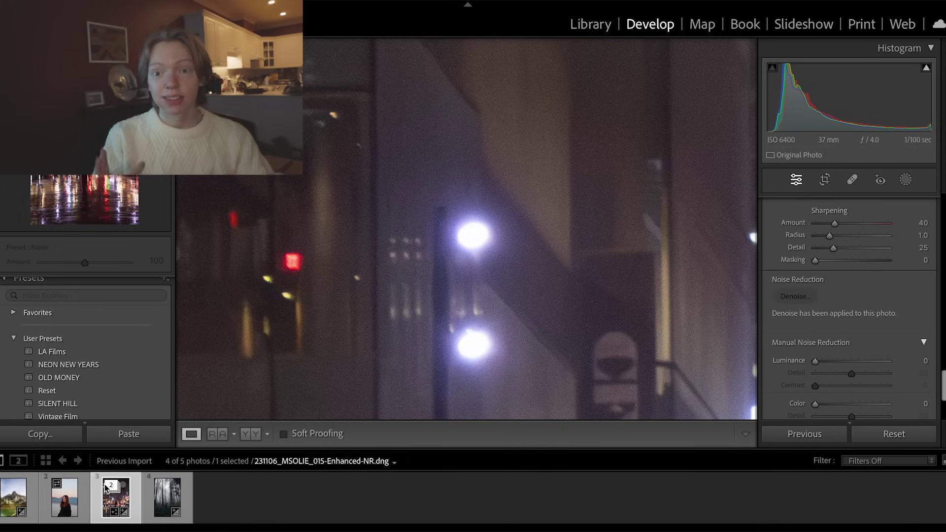
Compare the denoised night street photo with the original raw file, close up and at full view
left_click_drag(416, 297, 455, 306)
key("Left")
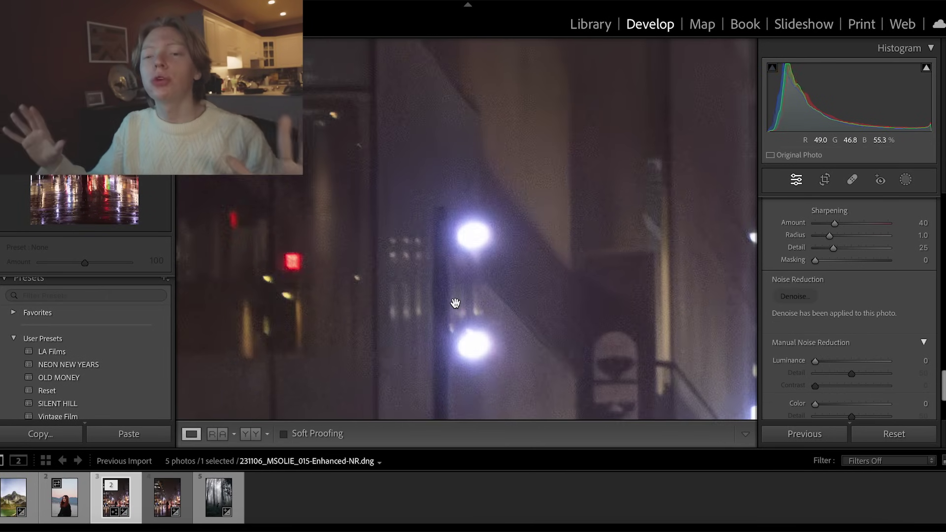
key("Right")
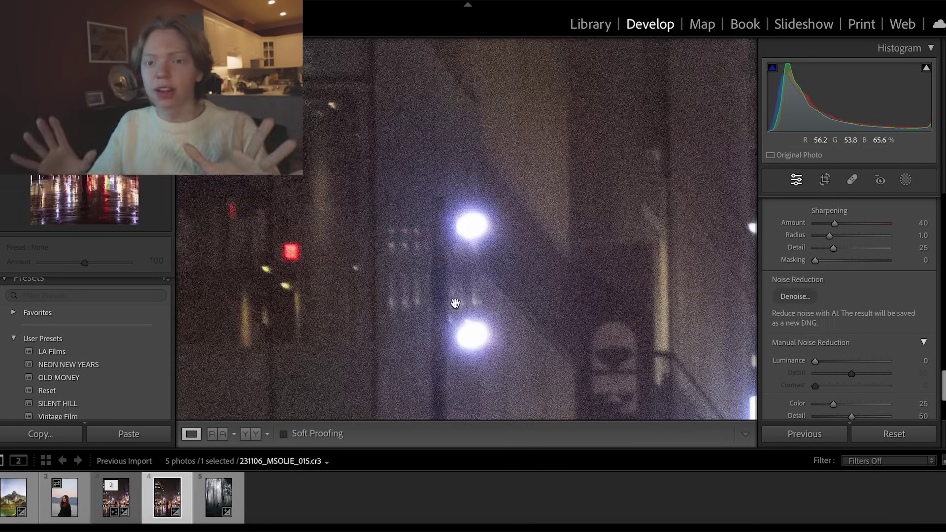
key("Left")
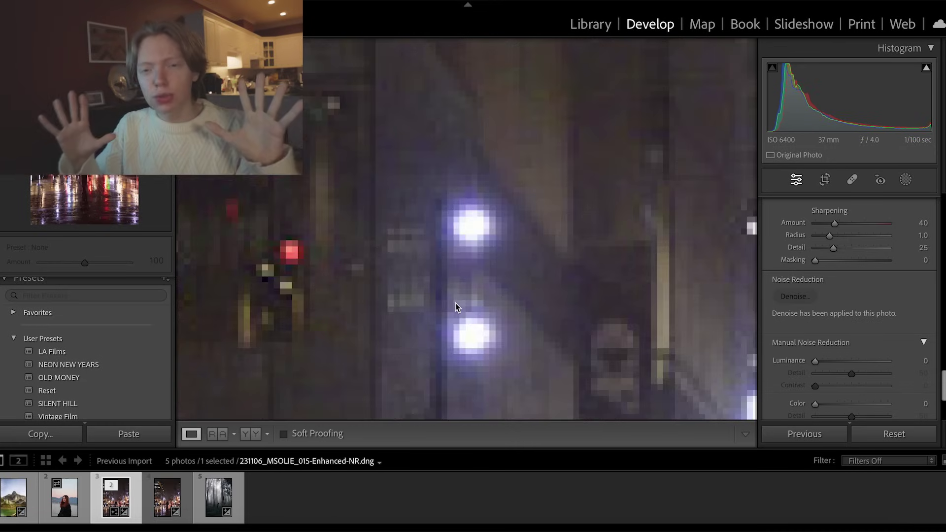
key("Right")
left_click(455, 302)
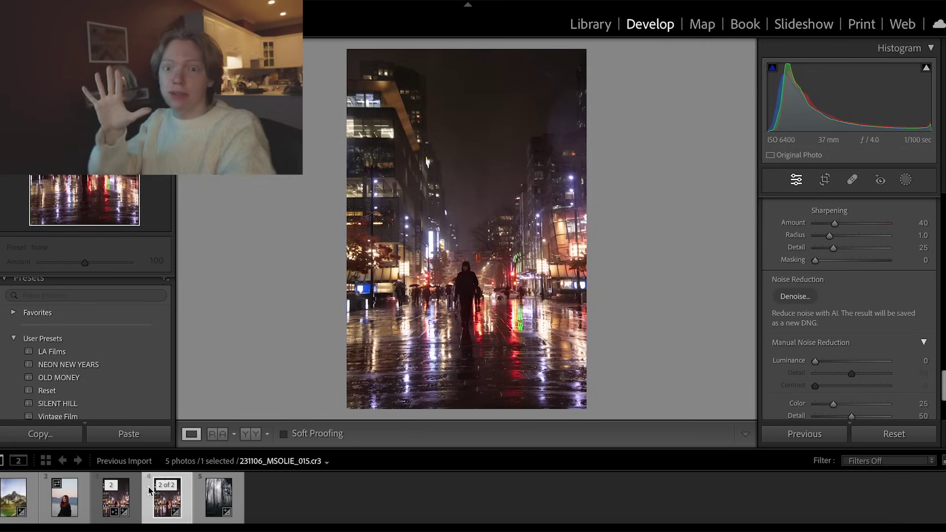
key("Left")
left_click(479, 362)
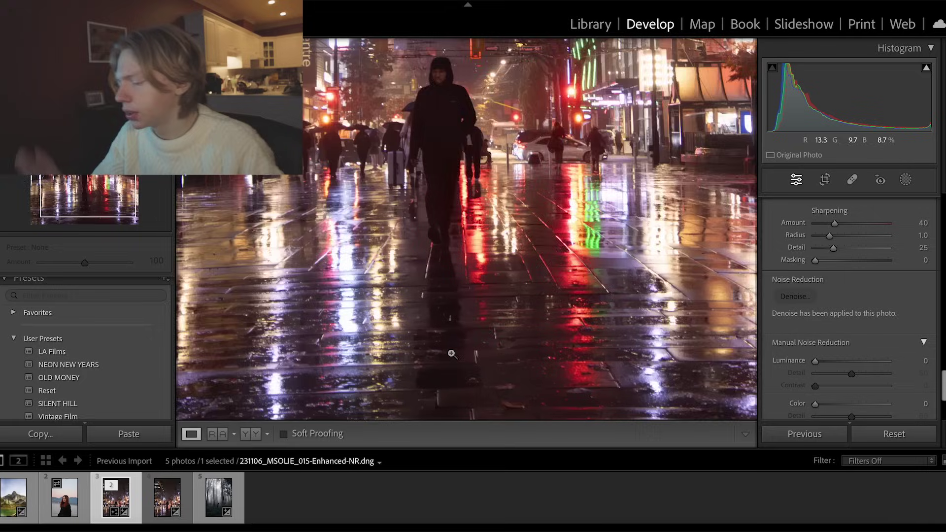
left_click(451, 353)
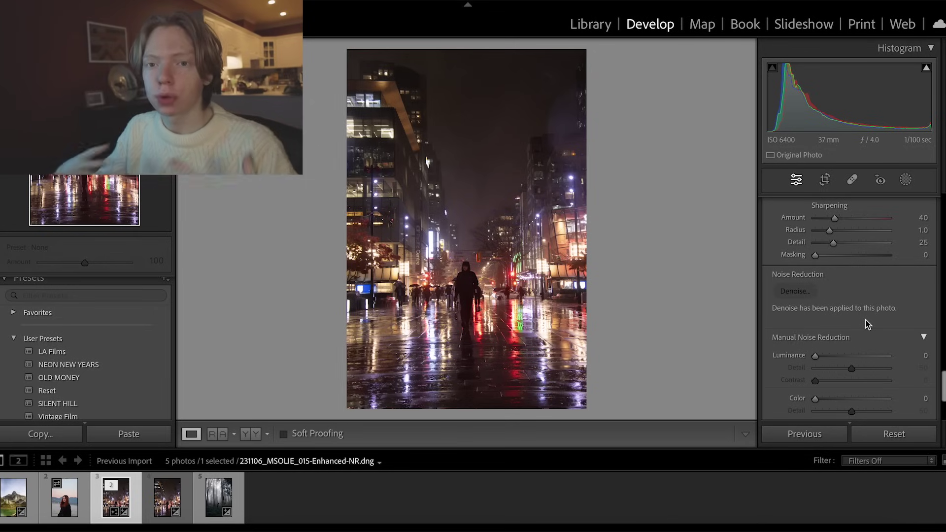
Set the sharpening amount of the denoised night street photo to 150 while viewing it close up
key("z")
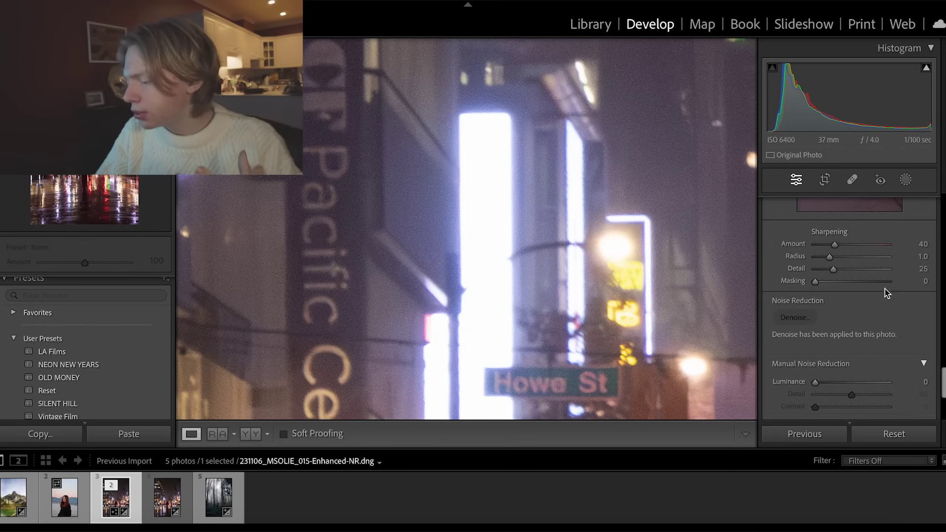
left_click_drag(834, 244, 942, 255)
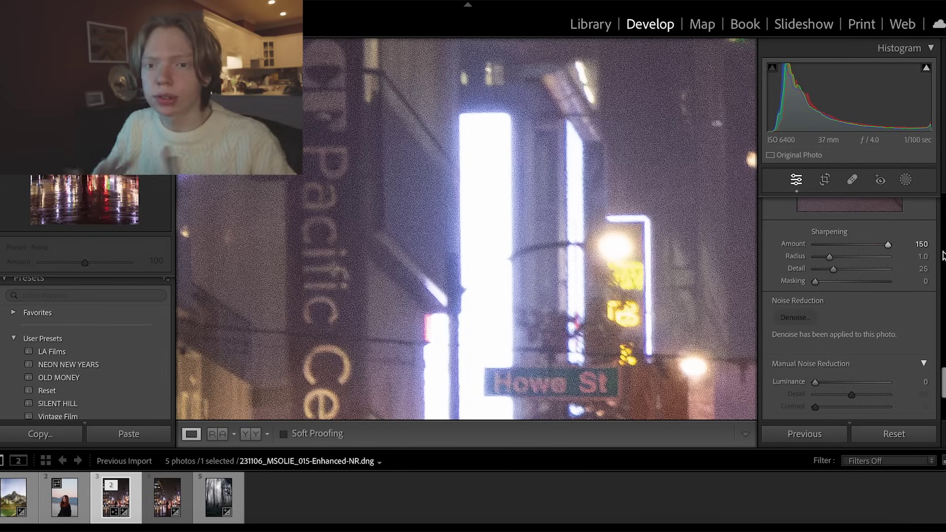
Apply Lens Blur with amount 100, boost 61 and focal range 20 to 56, and compare it with the unedited view
scroll(848, 269, "down", 3)
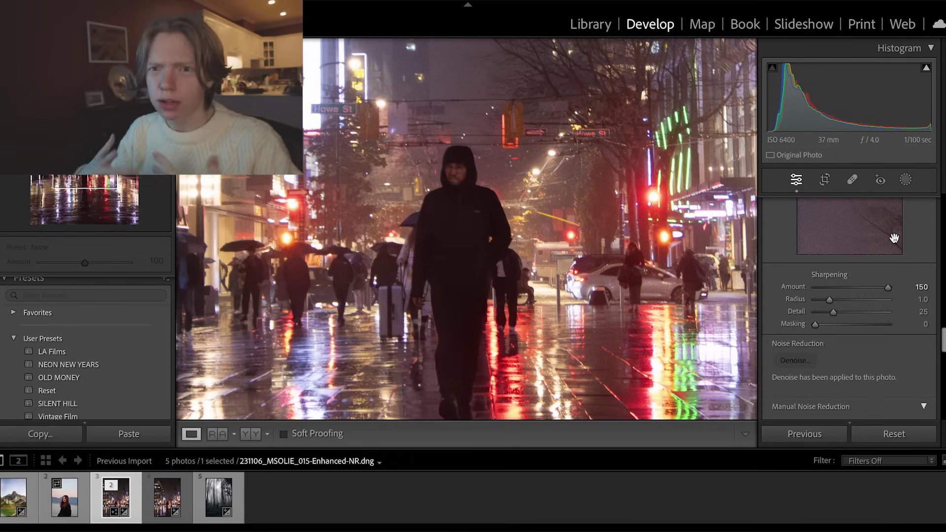
scroll(894, 238, "down", 10)
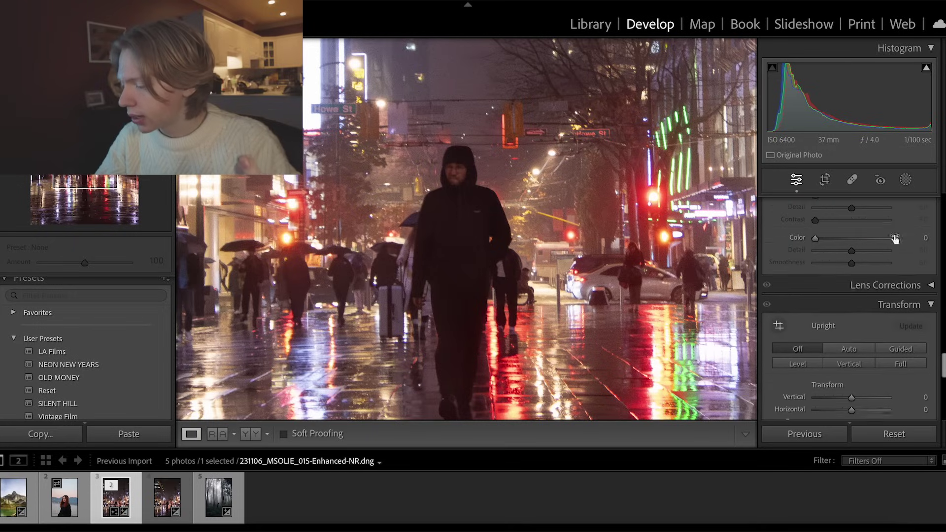
left_click(787, 252)
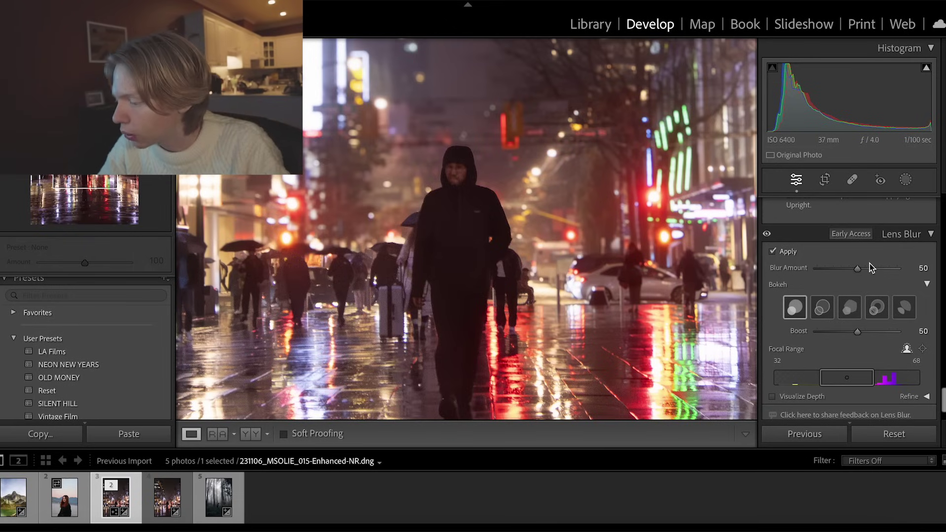
key("backslash")
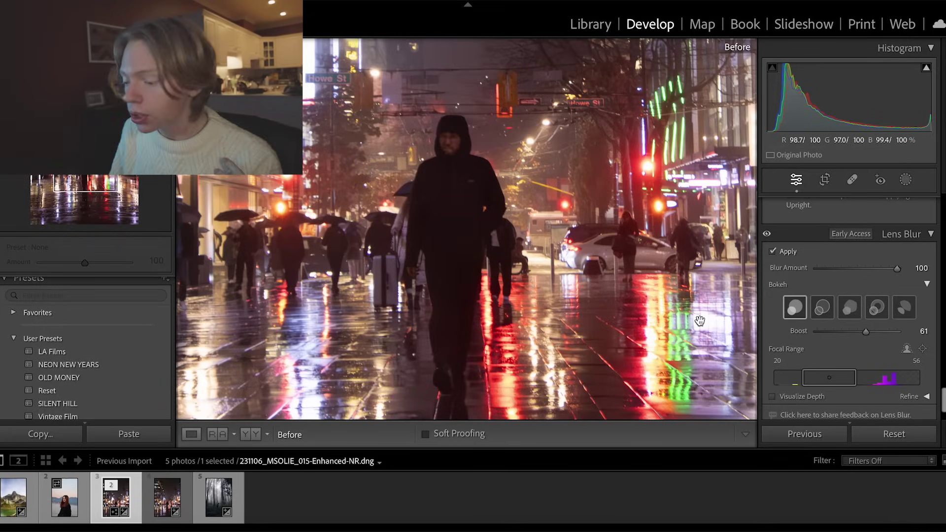
key("backslash")
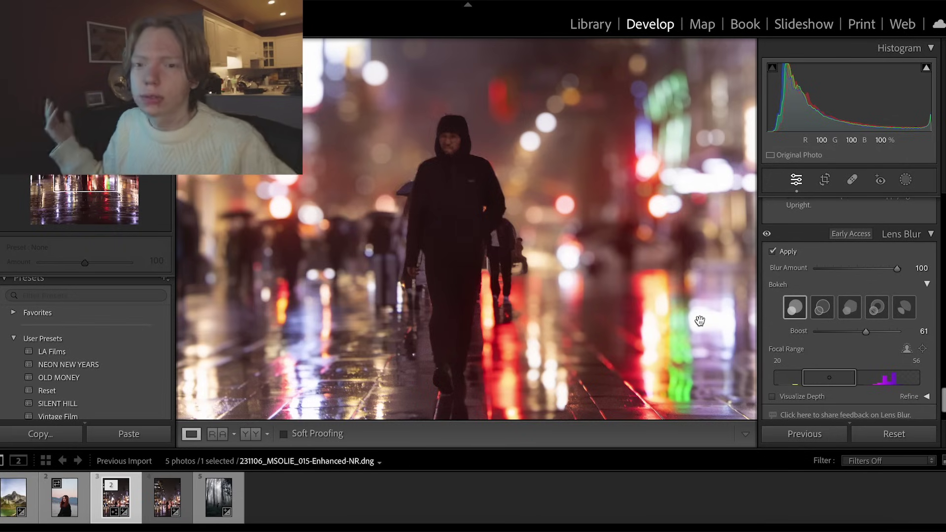
Switch to the portrait of the red-haired woman by the water and open its masking options
key("Left")
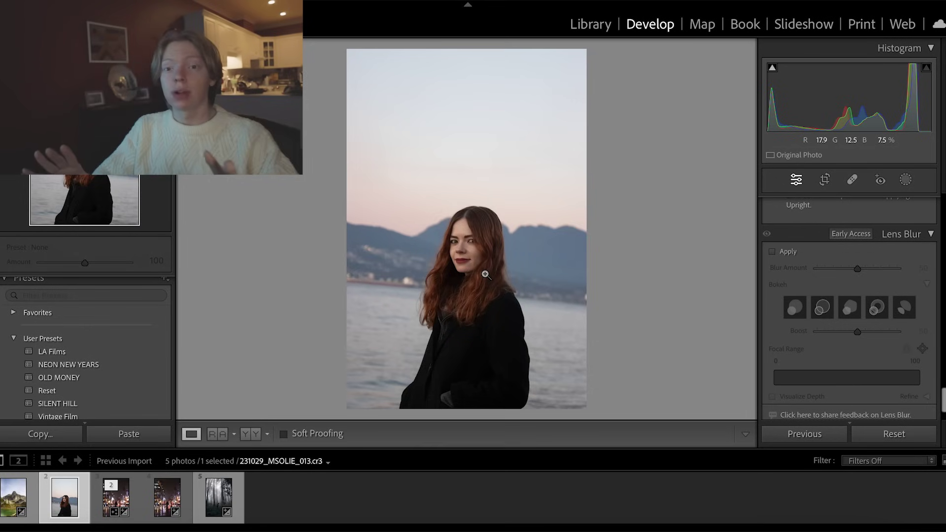
scroll(823, 268, "up", 15)
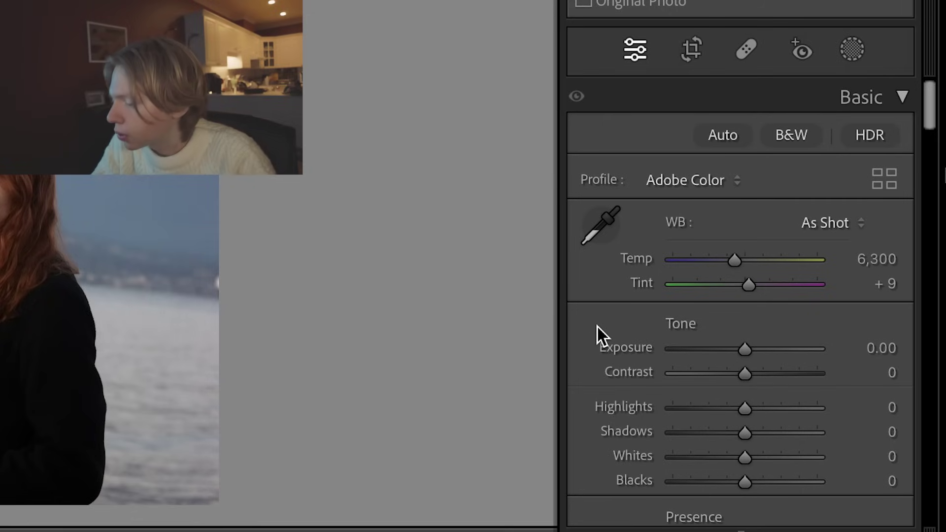
left_click(856, 59)
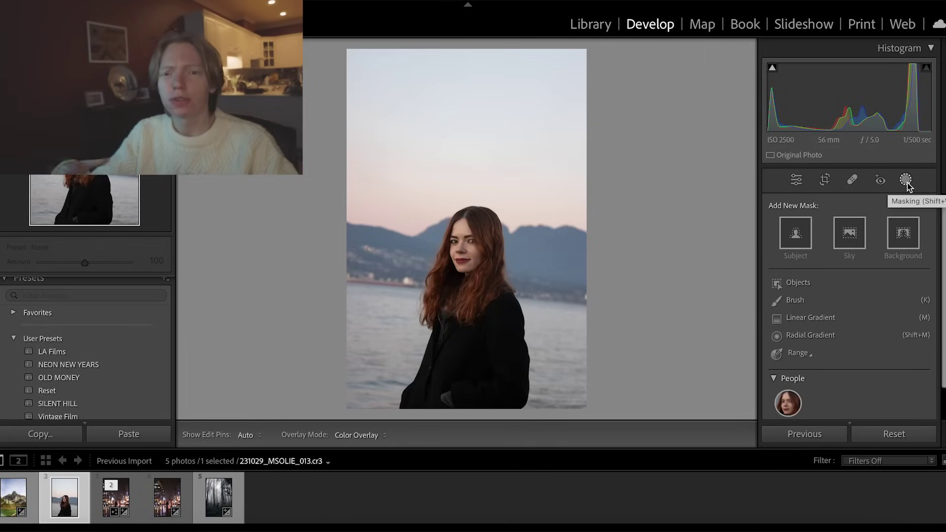
scroll(787, 390, "down", 2)
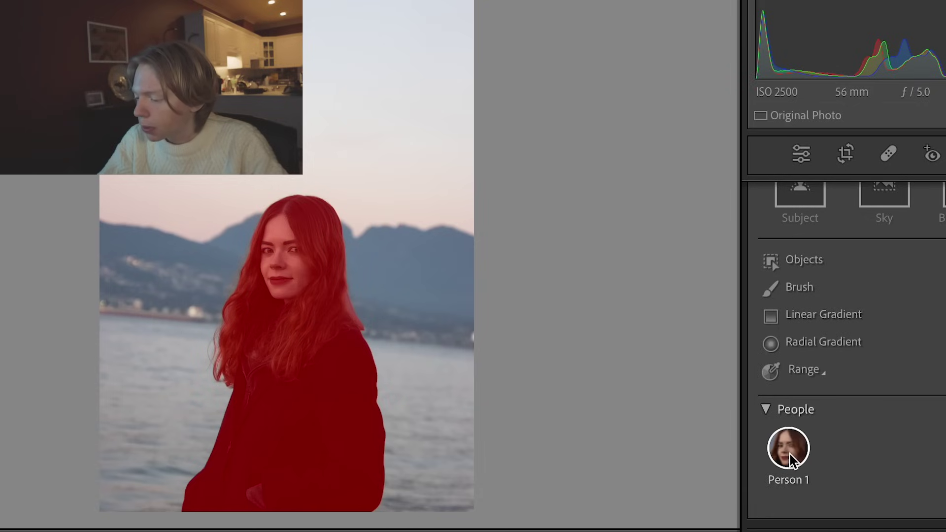
Try a people mask on the portrait by choosing Person 1 and exploring its individual feature options
left_click(788, 403)
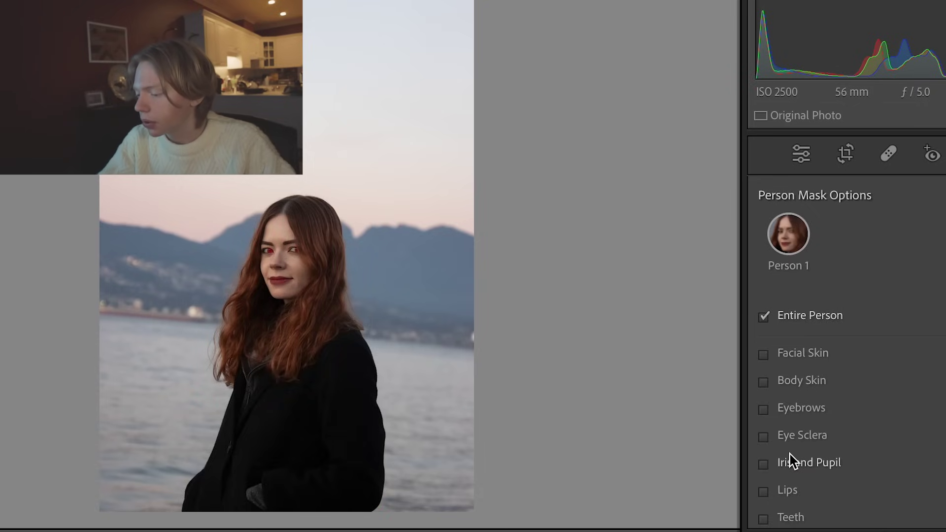
scroll(791, 458, "down", 1)
left_click(786, 388)
left_click(787, 338)
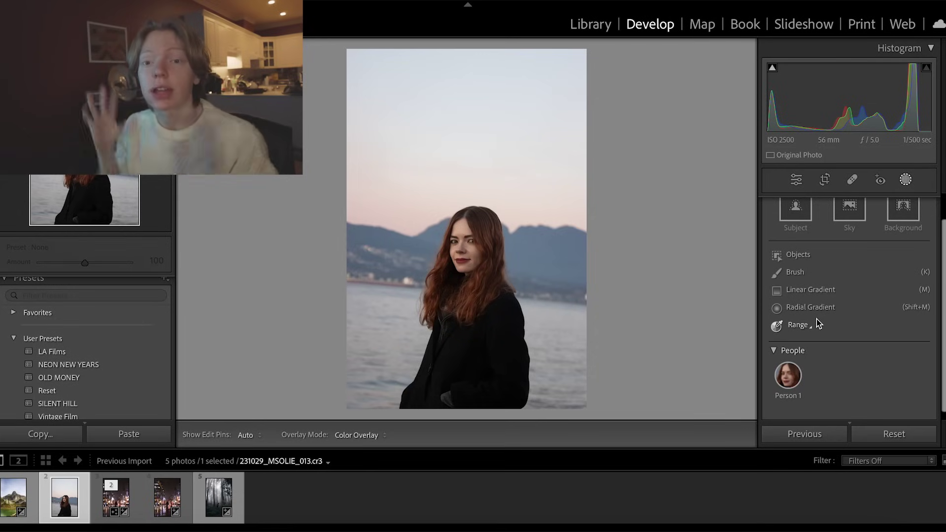
Try a large radial gradient mask across the portrait's sky and the woman
left_click(810, 307)
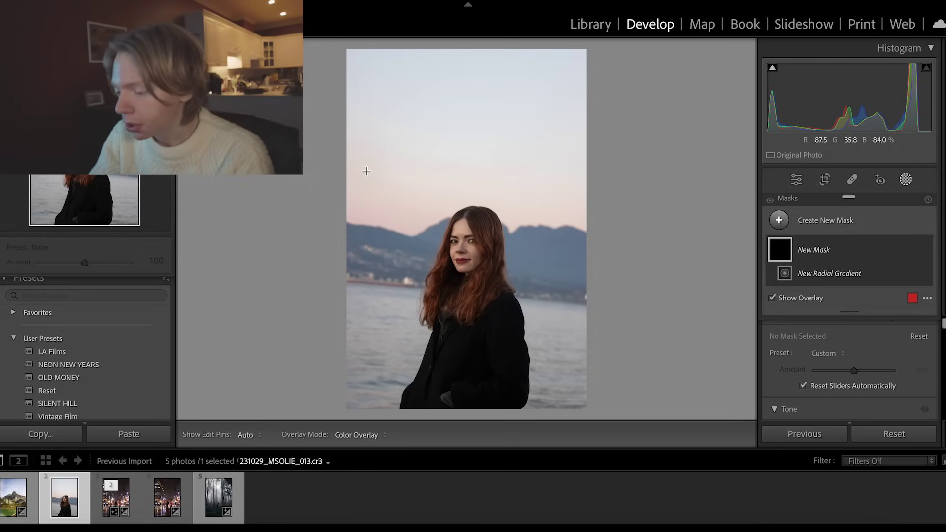
left_click_drag(339, 104, 582, 323)
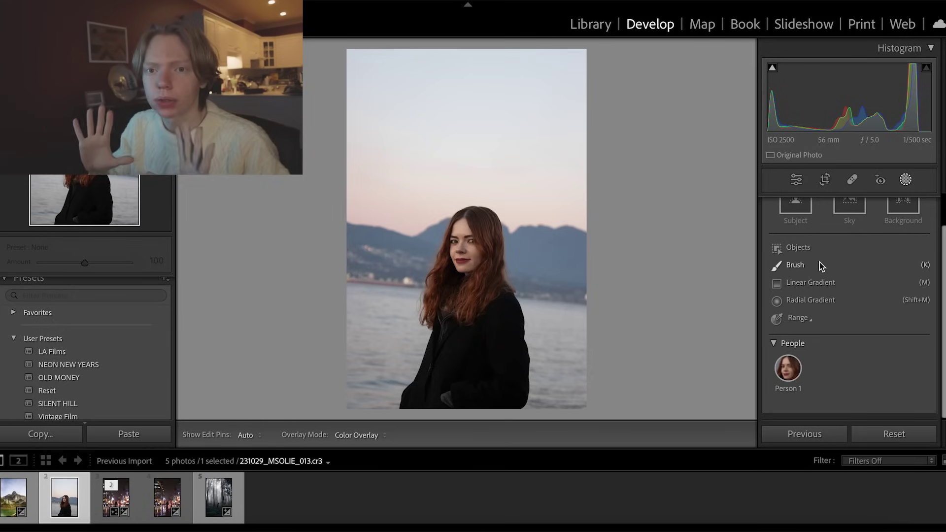
scroll(820, 262, "up", 2)
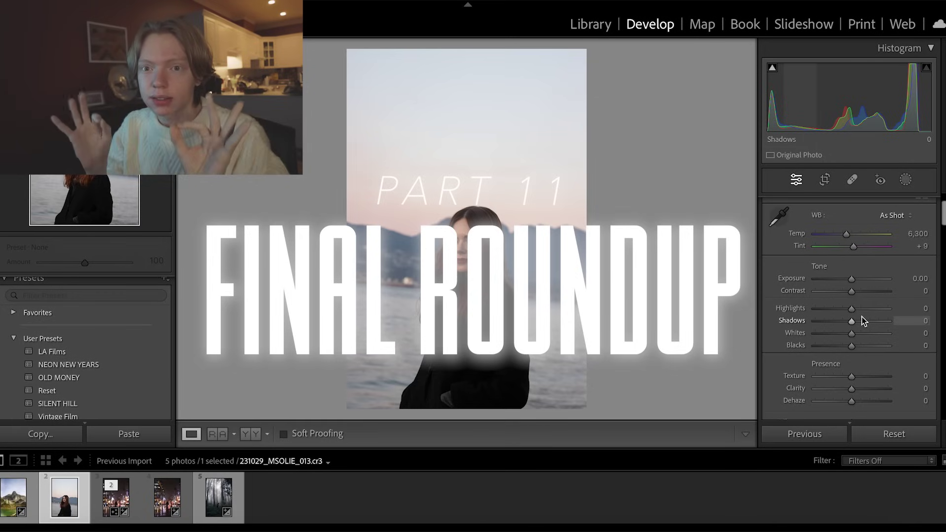
Try a post-crop vignette amount of -25 on the portrait and reset it
scroll(887, 296, "down", 15)
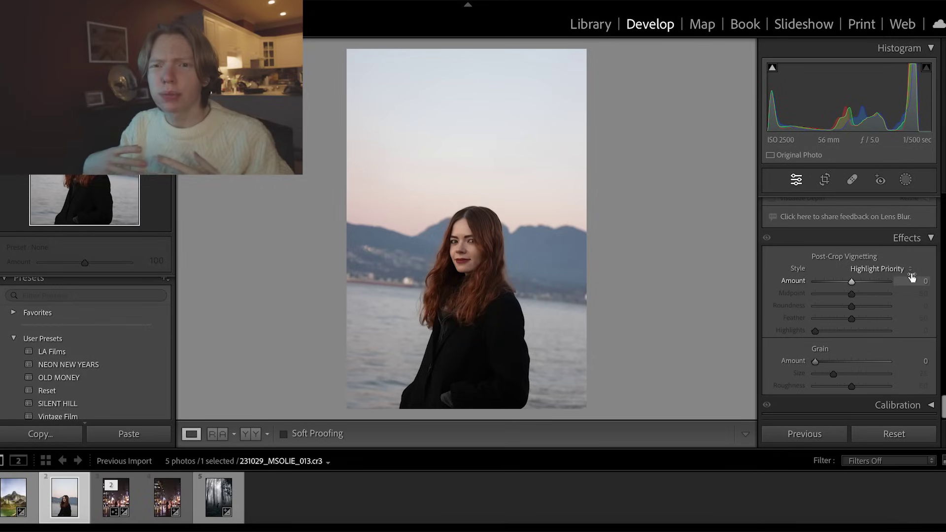
mouse_move(851, 281)
left_mouse_down()
mouse_move(877, 280)
mouse_move(842, 280)
left_mouse_up()
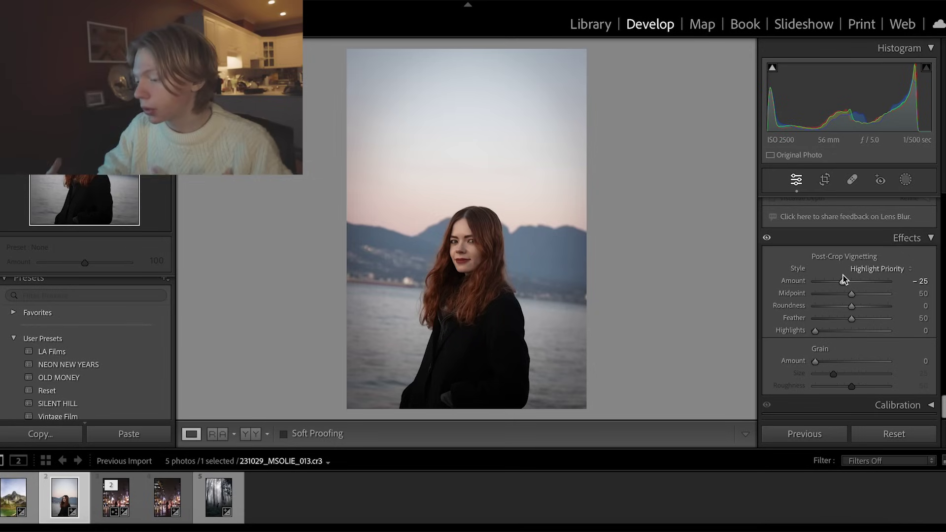
double_click(842, 279)
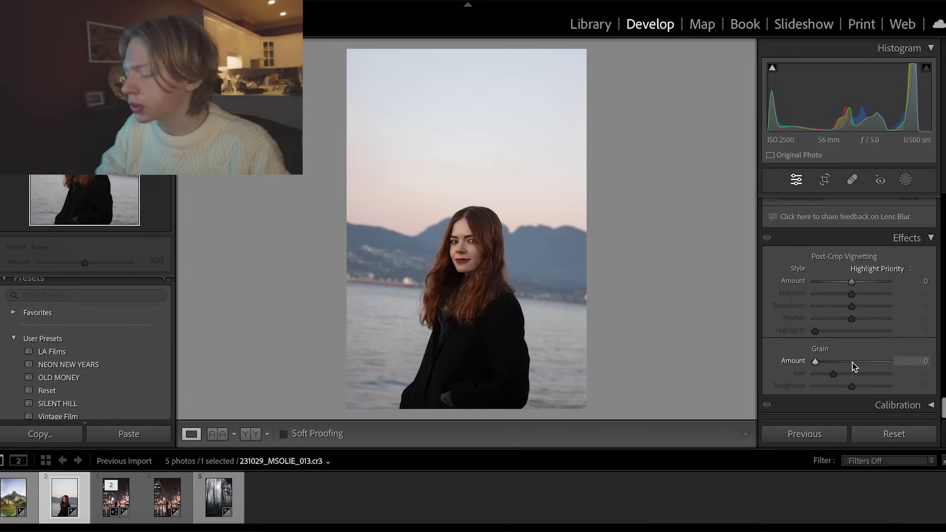
Raise the grain amount in the portrait's effects settings
left_click_drag(852, 363, 862, 363)
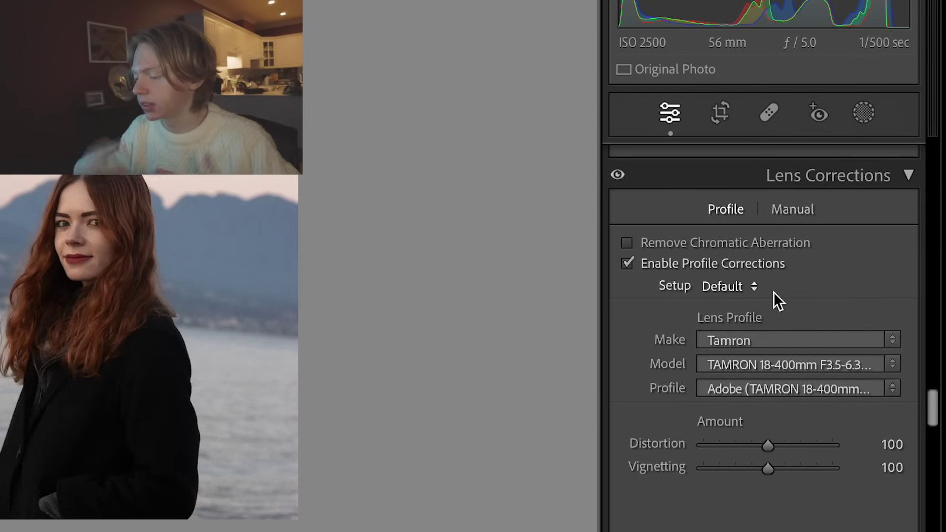
Start cropping the portrait and pull the crop frame's left edge slightly inward
left_click(720, 112)
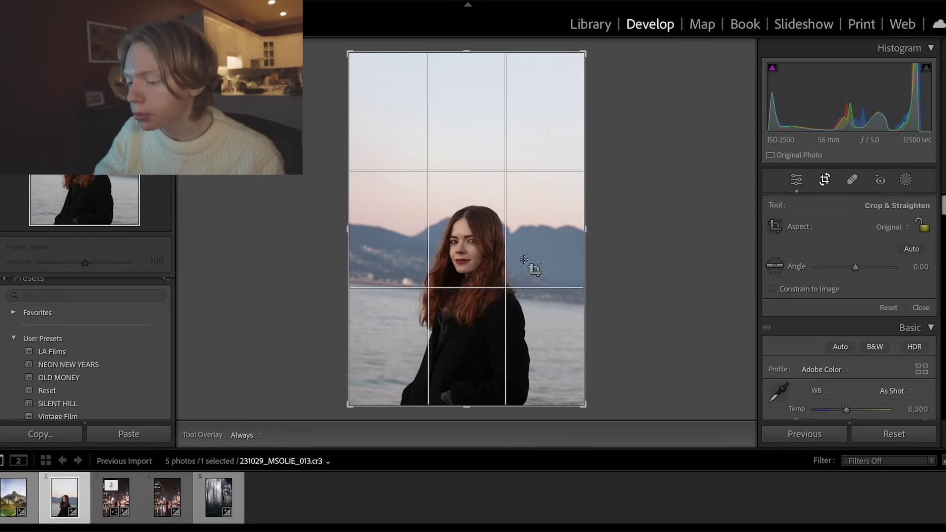
left_click_drag(348, 227, 356, 227)
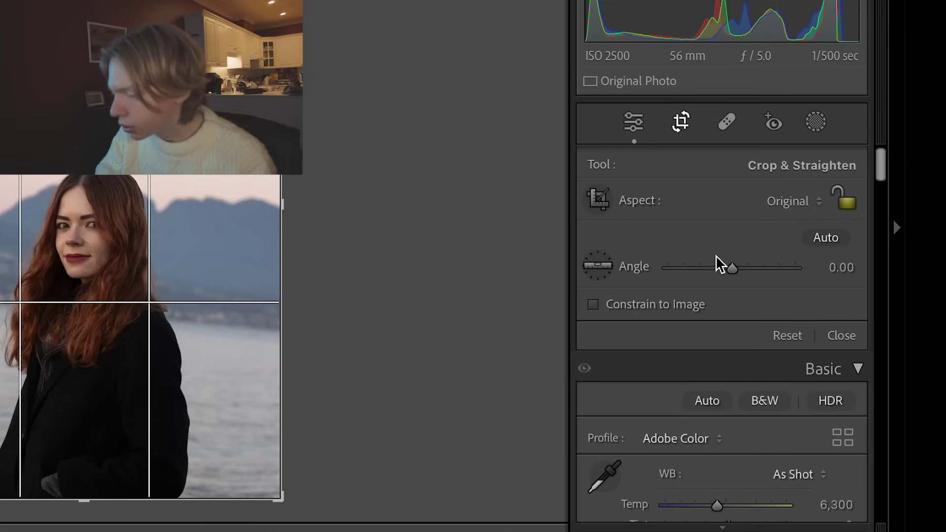
Expand the Calibration settings of the mountain lake photo and preview the WINTER WONDERLAND preset
left_click(892, 227)
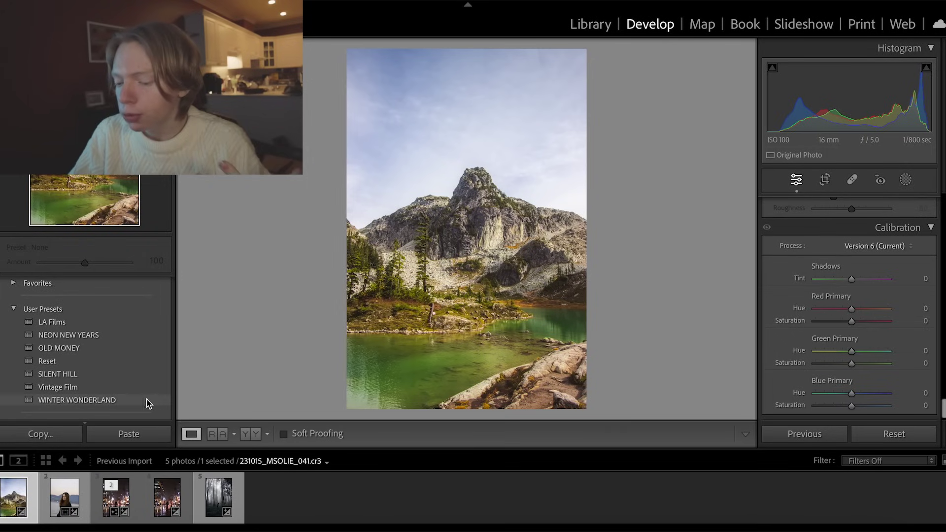
mouse_move(143, 400)
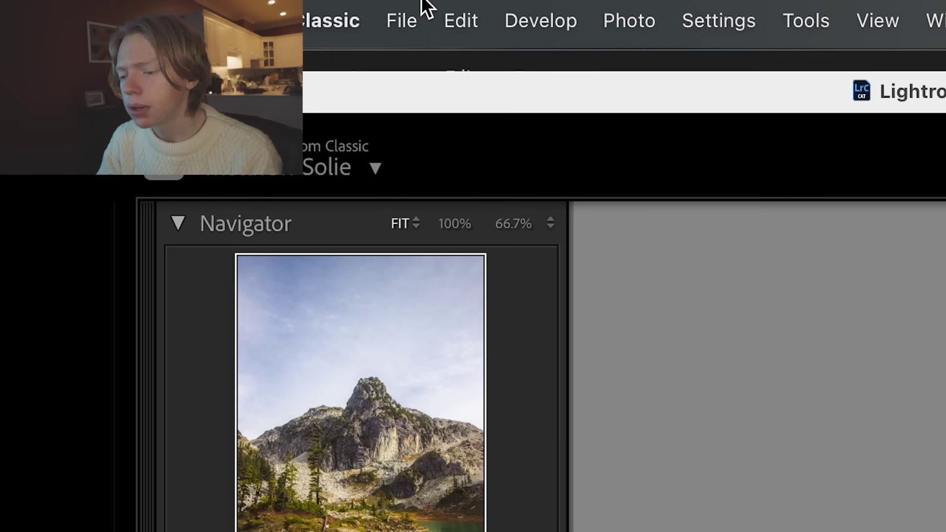
Open the export settings for the mountain lake photo, set the image format to JPEG, and review the location, naming and file settings
left_click(412, 8)
left_click(484, 478)
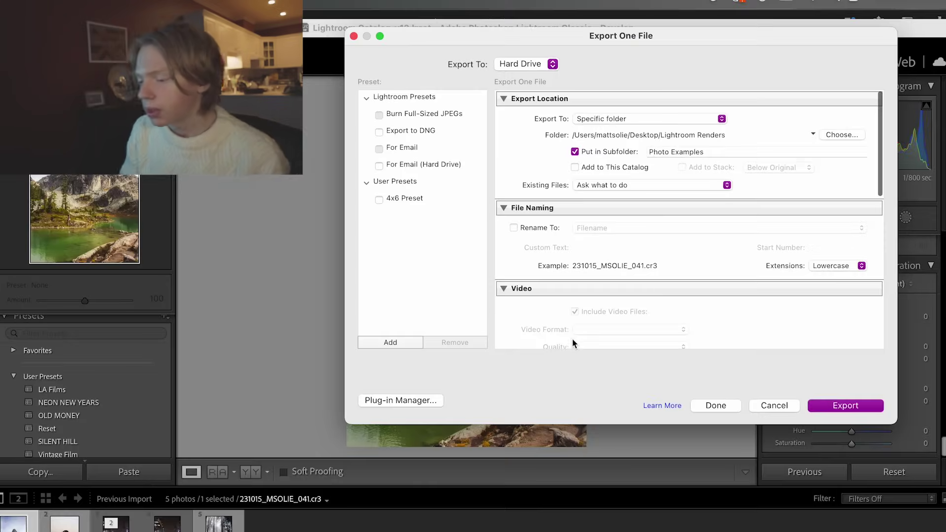
scroll(572, 338, "down", 5)
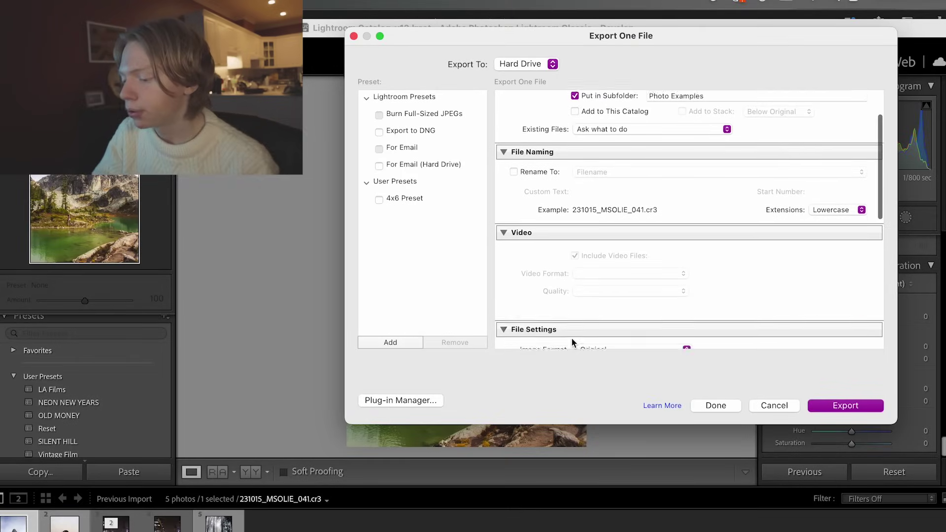
scroll(571, 339, "down", 8)
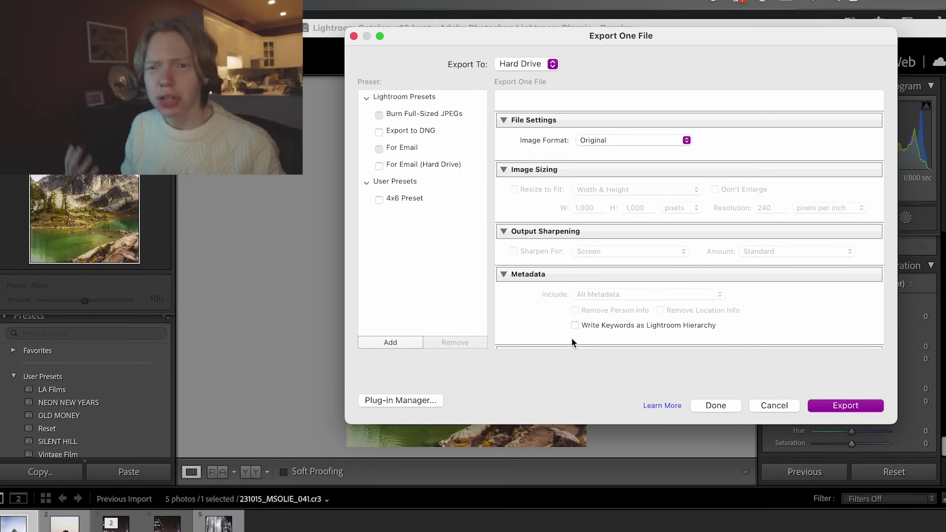
scroll(571, 337, "up", 11)
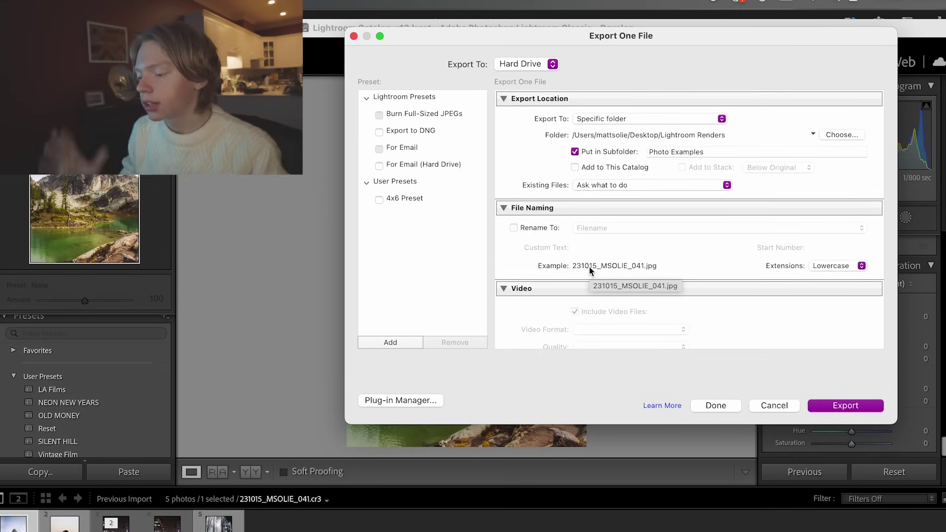
scroll(589, 265, "down", 2)
scroll(589, 265, "down", 5)
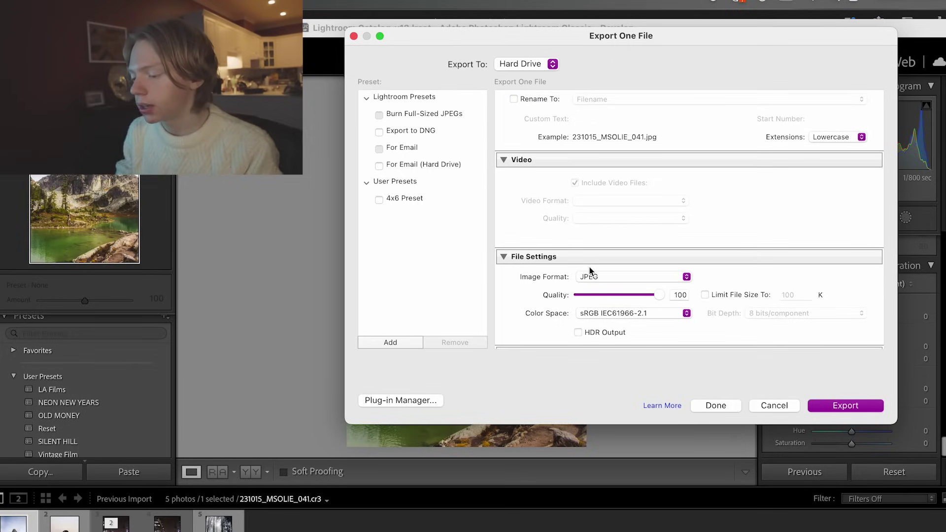